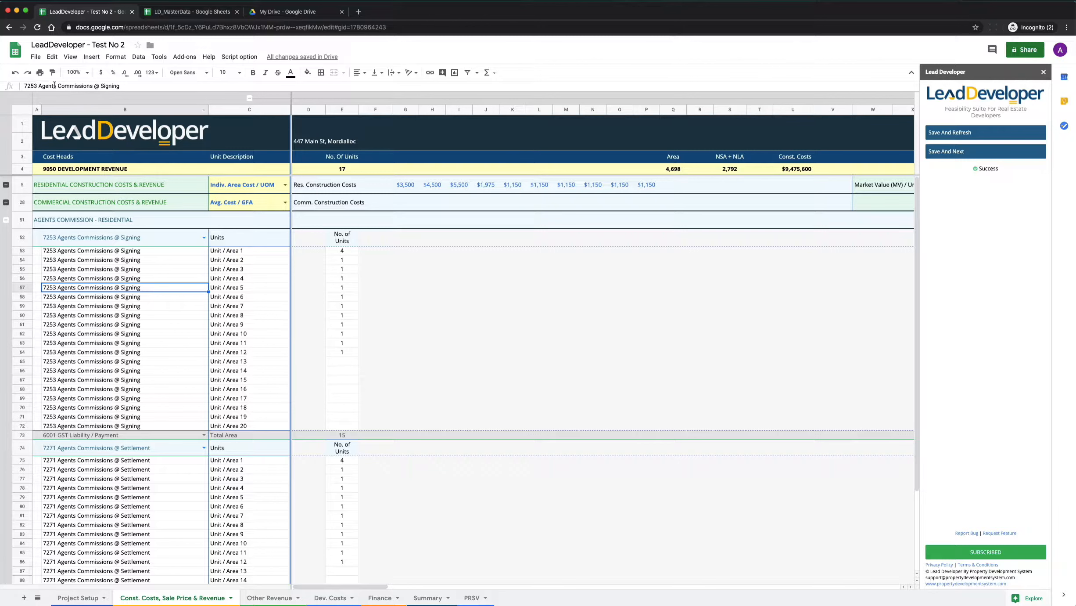
Step: Set the zoom of the construction costs and revenue sheet to 75%
left_click(78, 72)
left_click(85, 117)
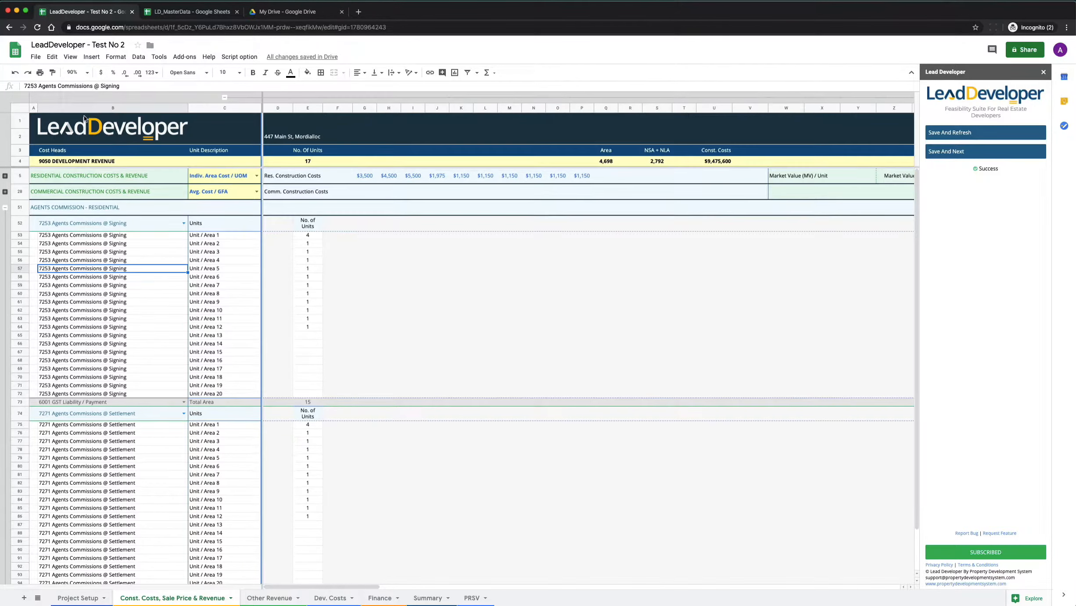
left_click(77, 73)
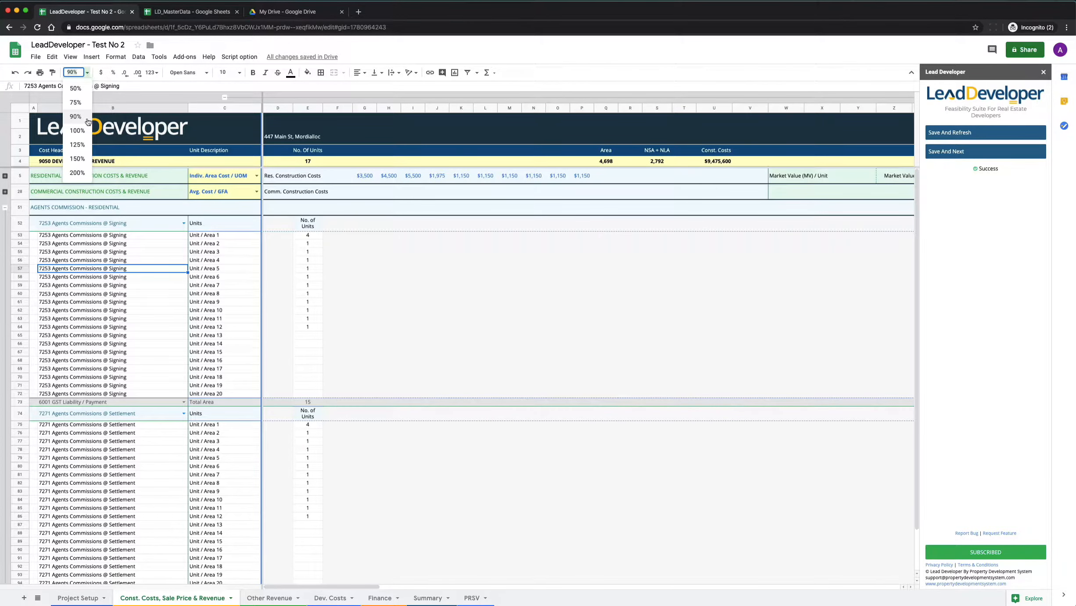
left_click(75, 103)
left_click(276, 262)
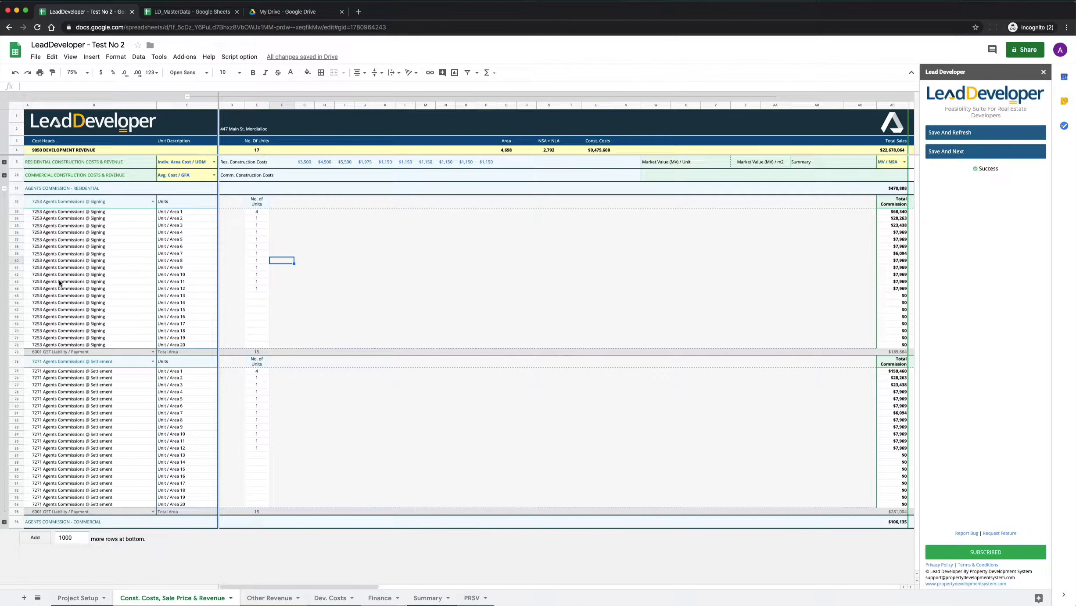
Step: Expand the Agents Commission - Commercial row group
left_click(4, 521)
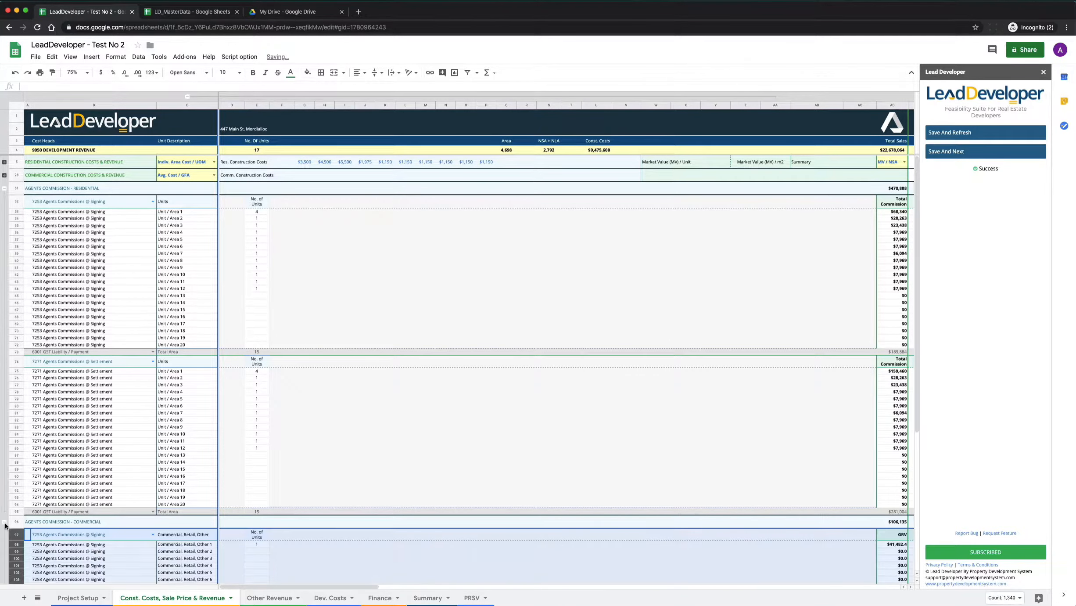
left_click(143, 463)
scroll(143, 466, "down", 3)
scroll(142, 465, "up", 3)
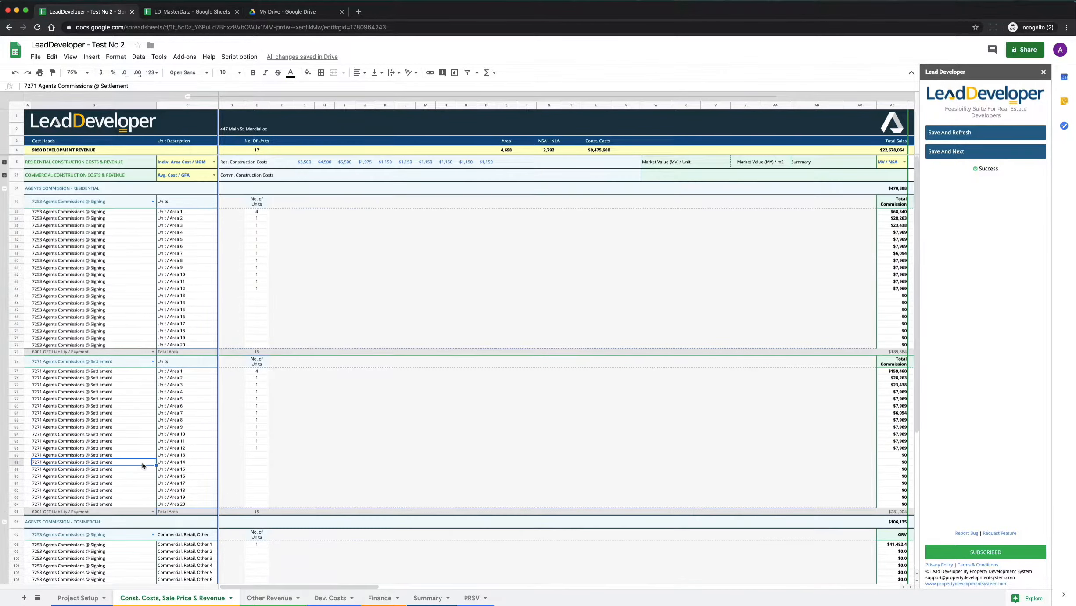
Step: Examine the signing and settlement agents commission rows in the residential and commercial sections
left_click_drag(105, 212, 113, 511)
scroll(113, 457, "down", 3)
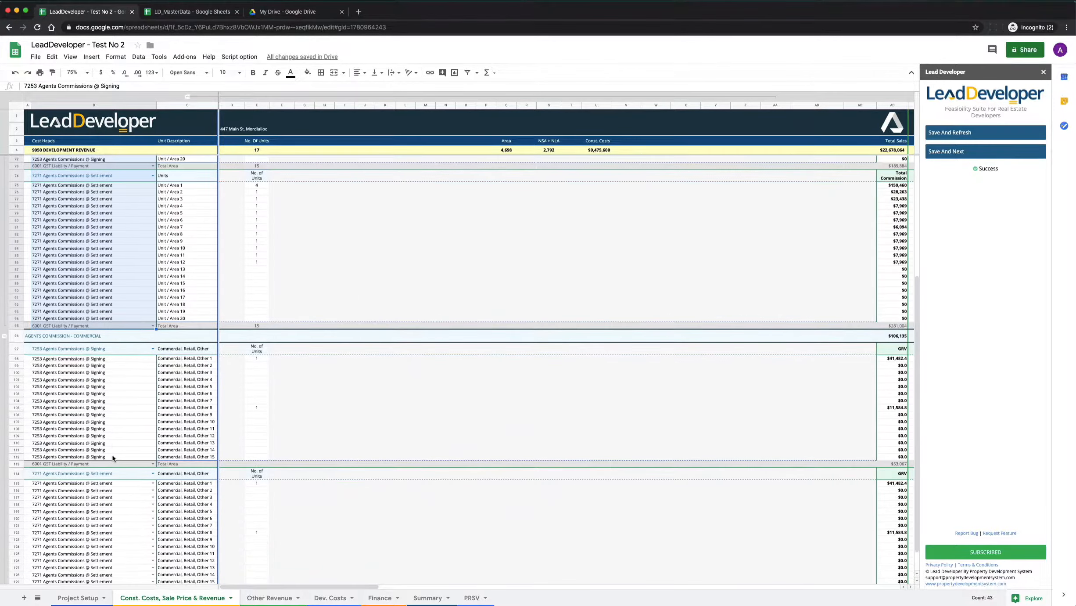
left_click(111, 360)
left_click_drag(111, 363, 110, 560)
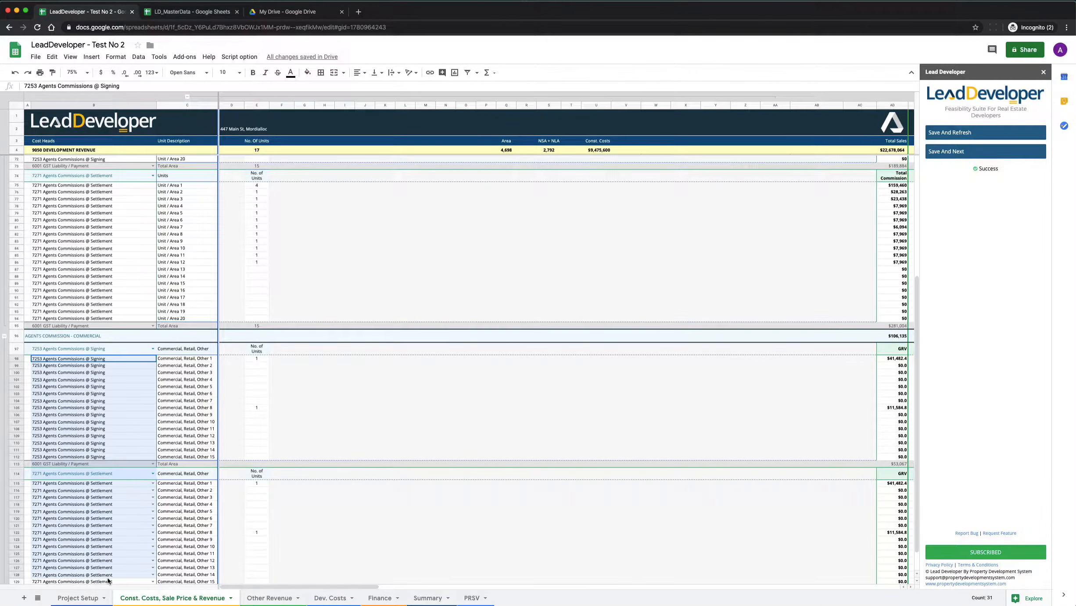
scroll(111, 511, "up", 5)
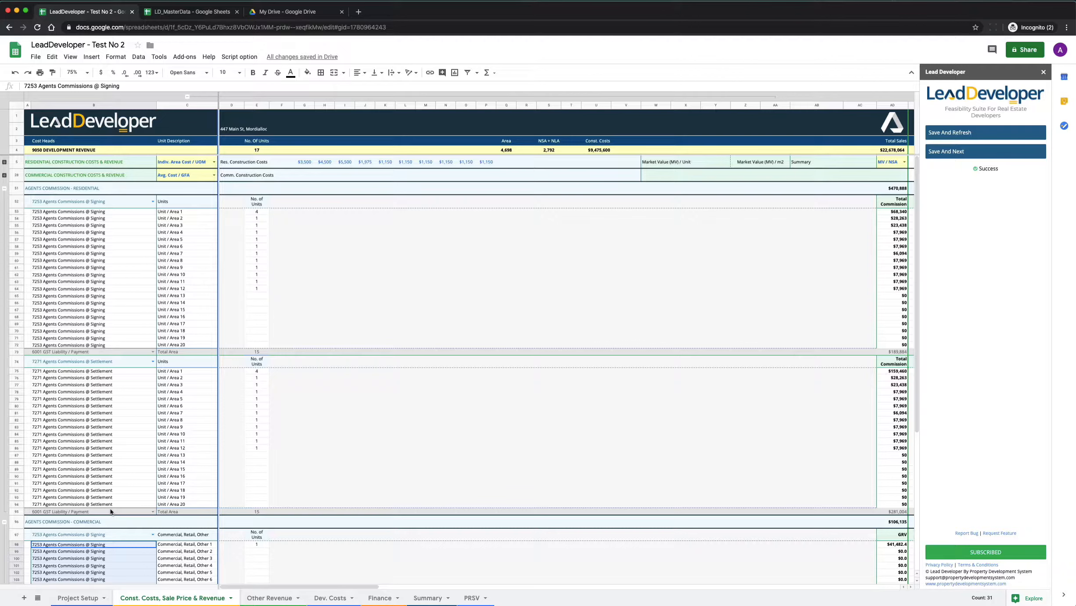
scroll(111, 511, "down", 5)
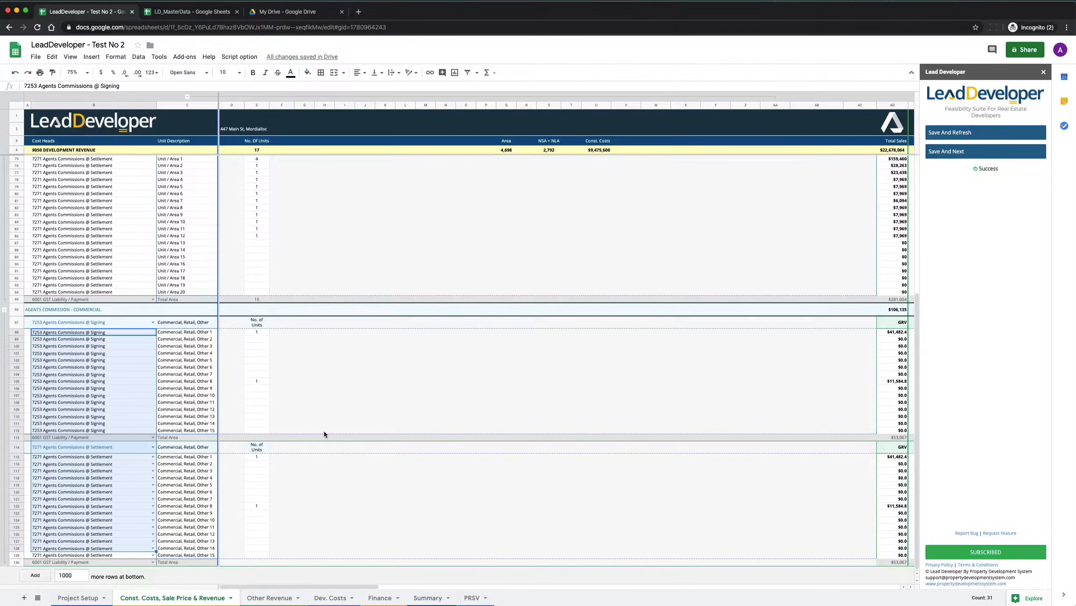
scroll(323, 431, "up", 5)
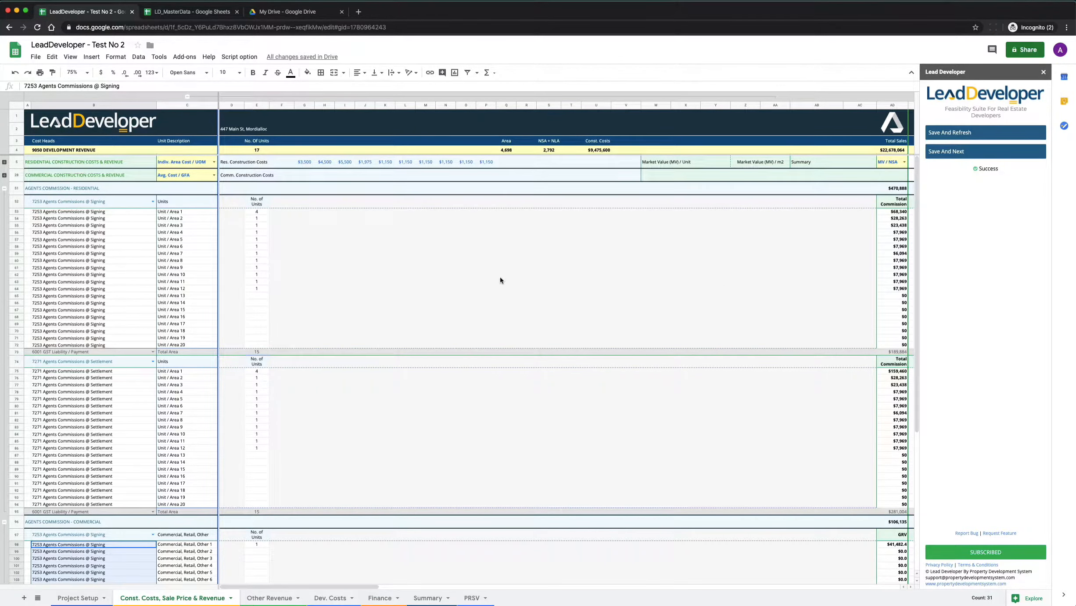
Step: Examine the start date, duration, forecast and S-curve columns of the commission rows, starting from Unit / Area 1 at signing
scroll(500, 277, "right", 8)
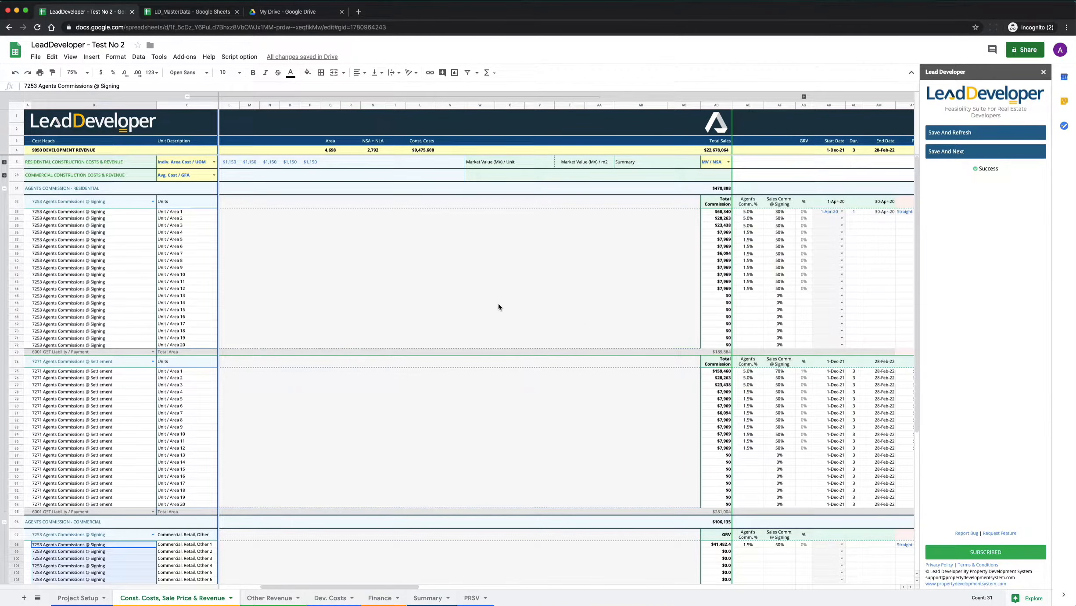
scroll(497, 302, "right", 6)
scroll(498, 303, "right", 2)
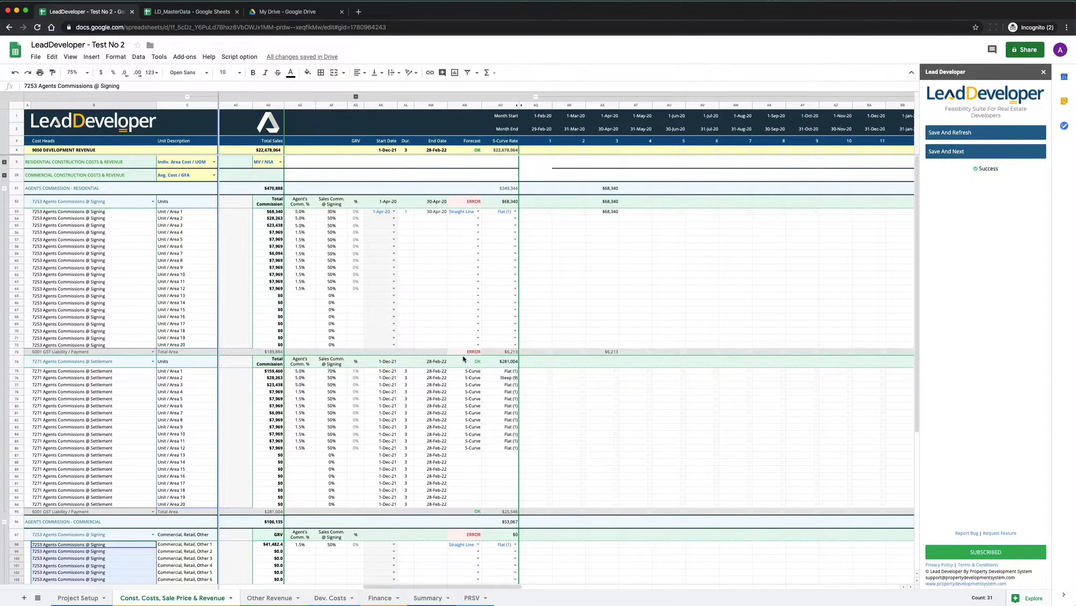
left_click(377, 214)
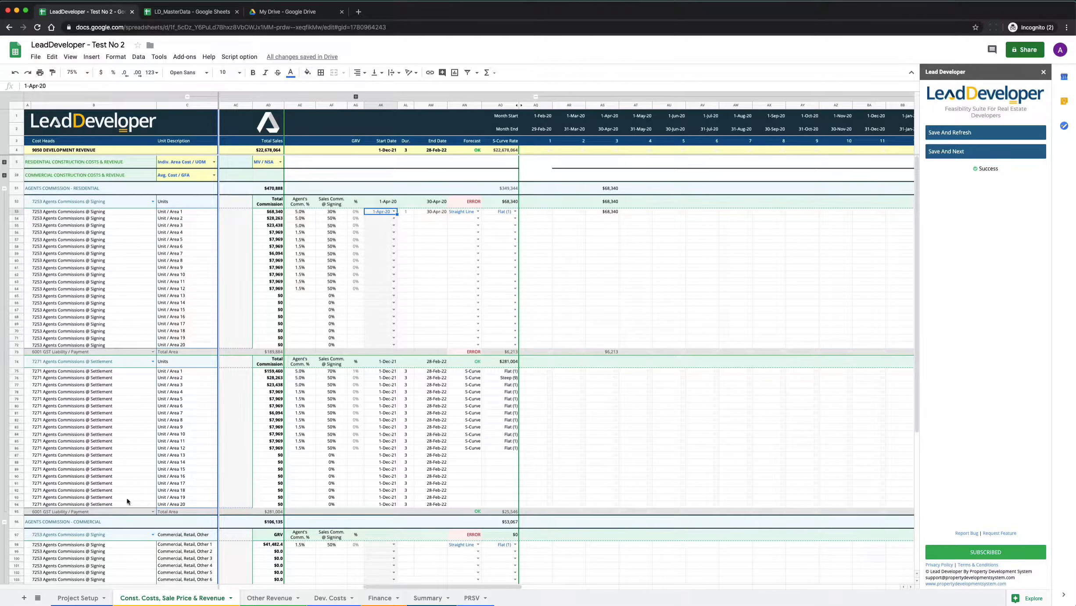
Step: View the Project Setup sheet at 125% zoom and check the construction finance loan start date
left_click(70, 598)
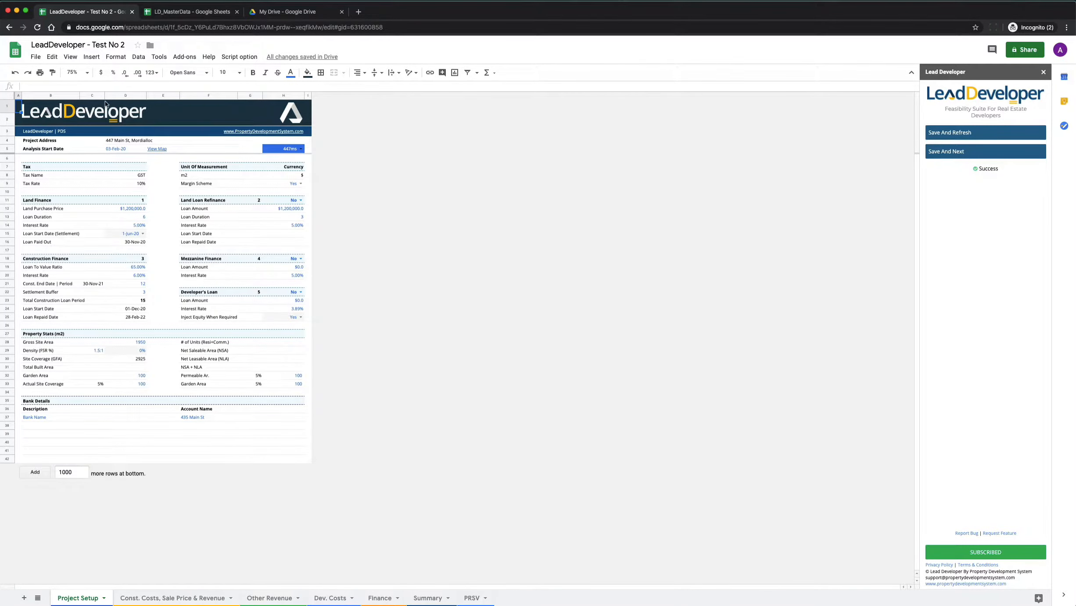
left_click(87, 75)
left_click(78, 149)
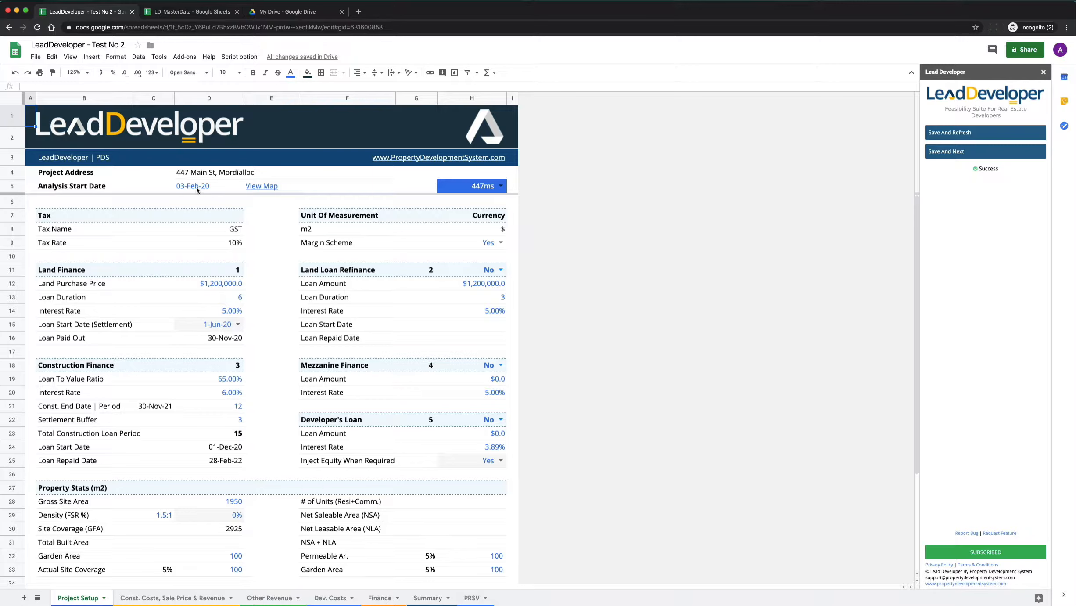
left_click(215, 448)
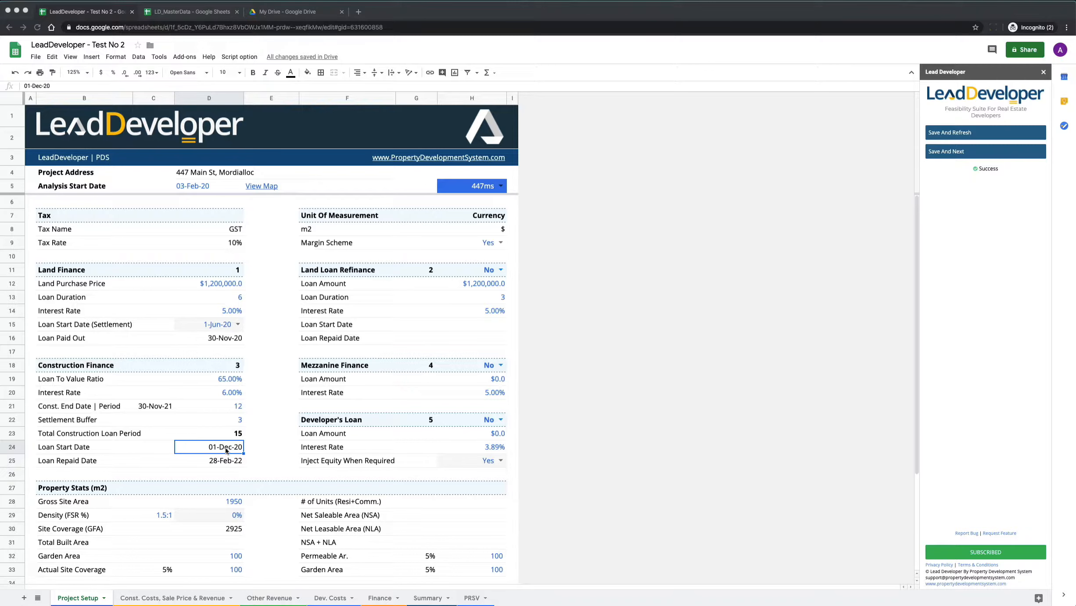
Step: Compare the monthly timeline of the construction costs sheet with the Project Setup dates and select the 1-Dec-20 month start
left_click(149, 600)
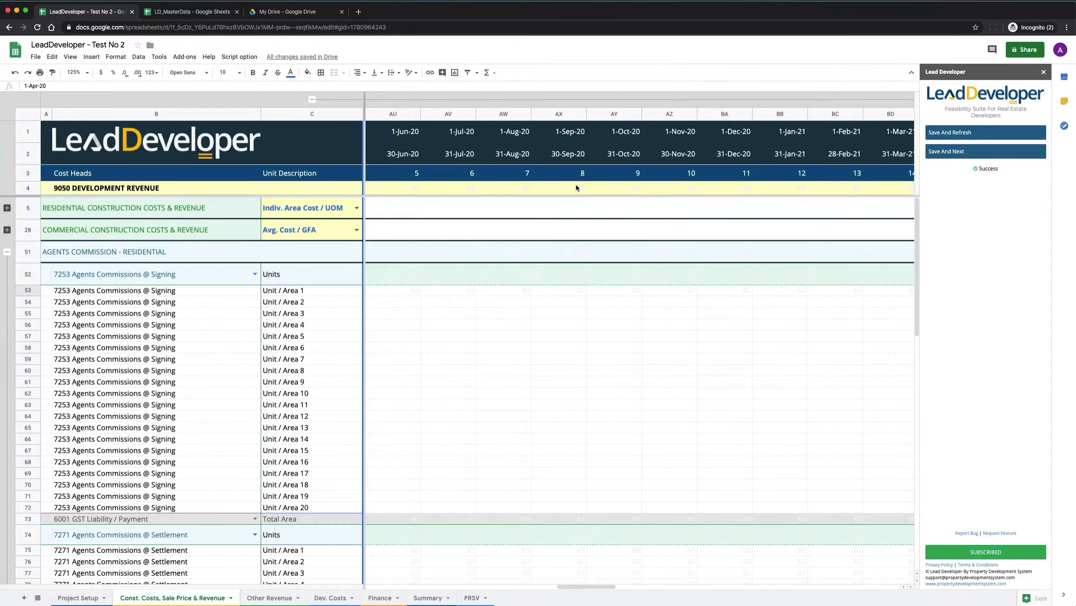
scroll(529, 168, "right", 10)
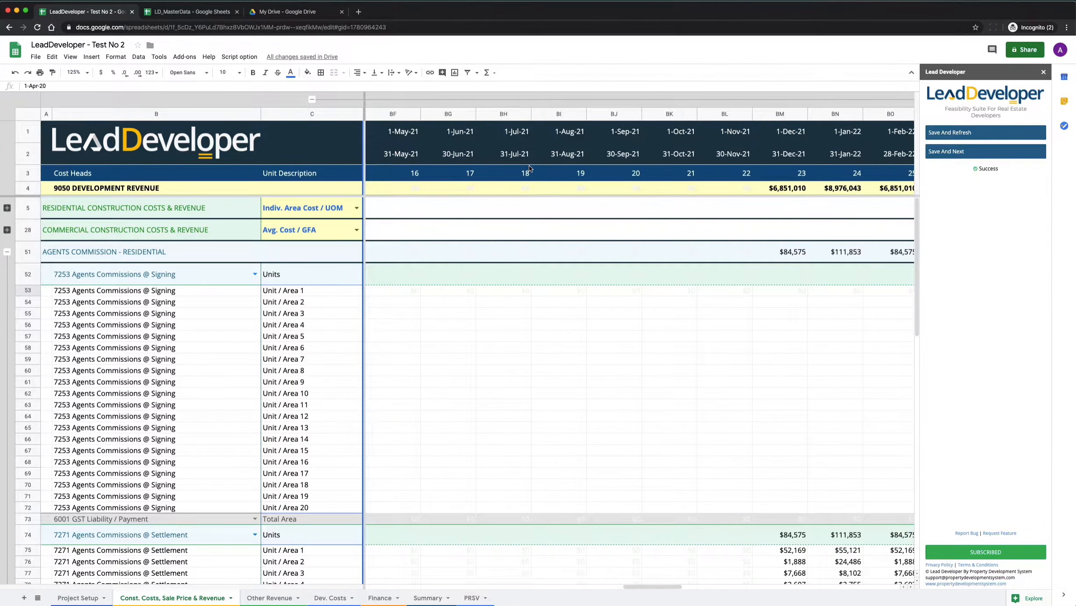
left_click(79, 597)
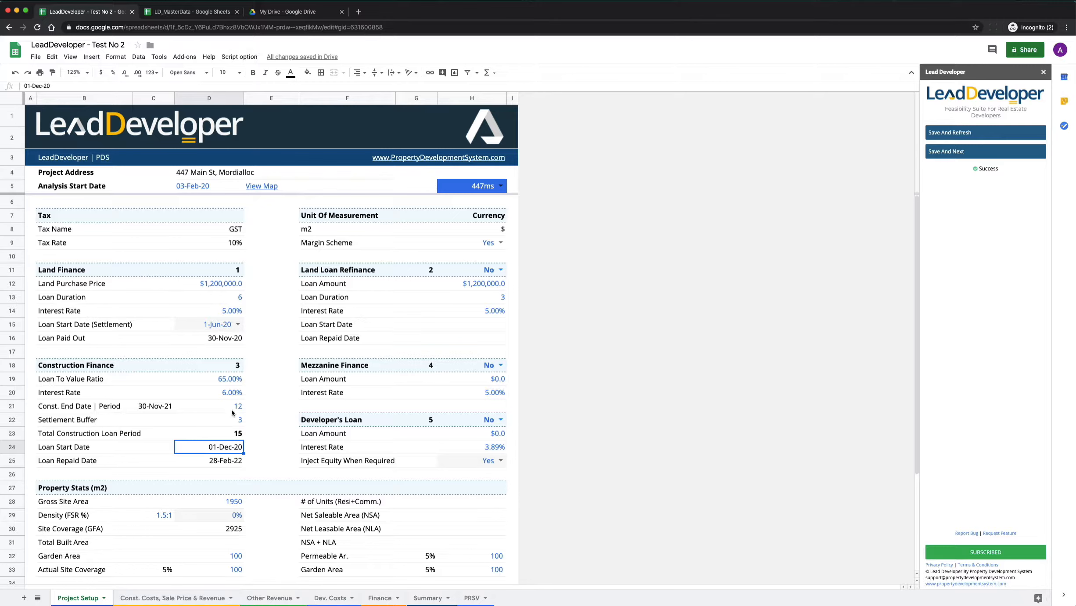
left_click(162, 601)
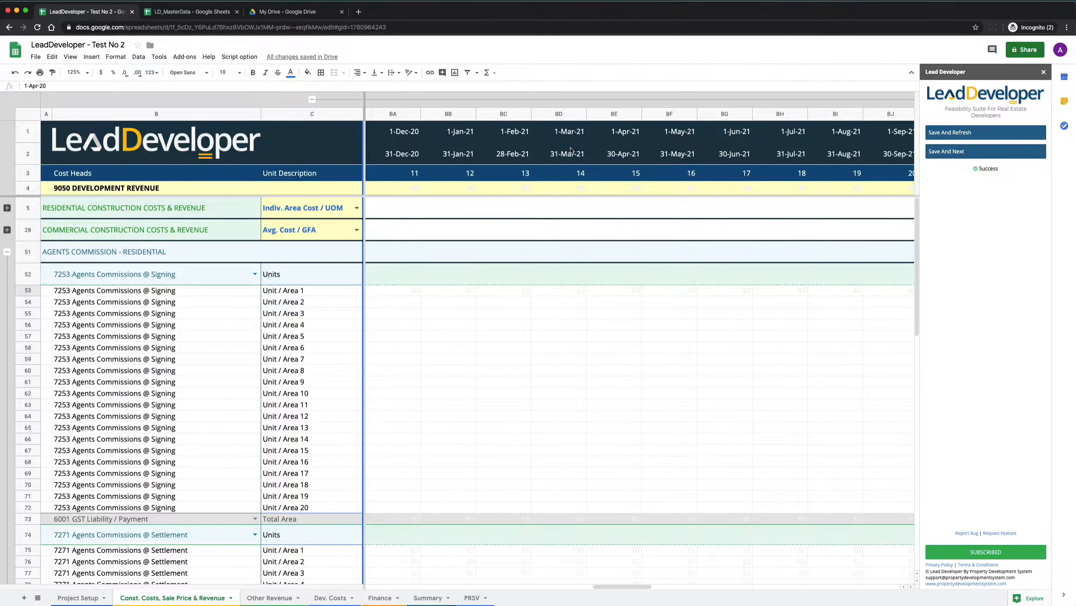
scroll(570, 151, "left", 1)
left_click(466, 135)
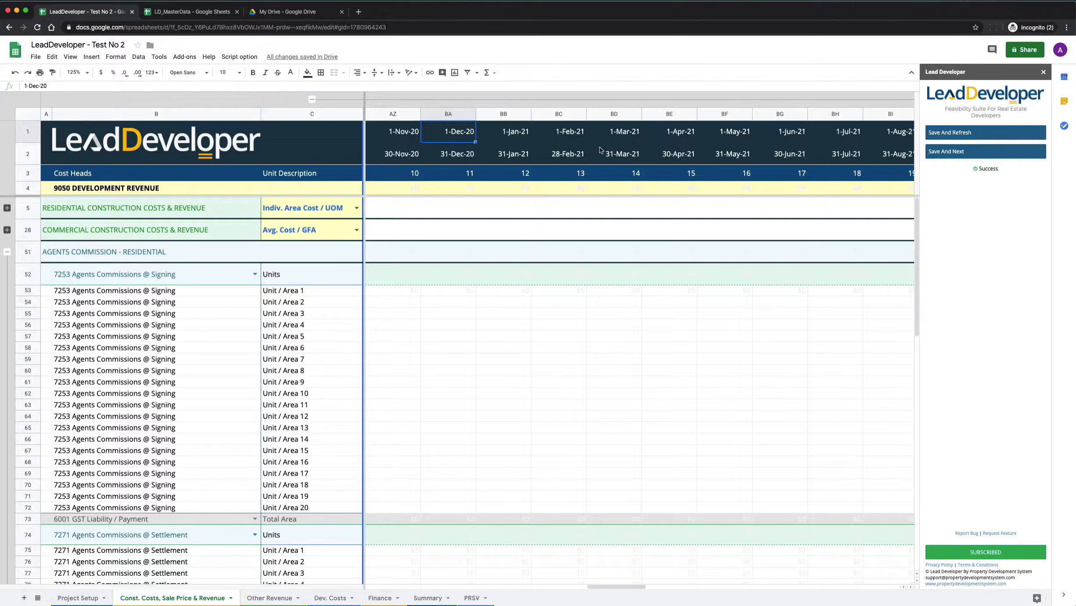
Step: Select the four month starts from 1-Aug-20 to 1-Nov-20 in the timeline header
scroll(601, 150, "left", 4)
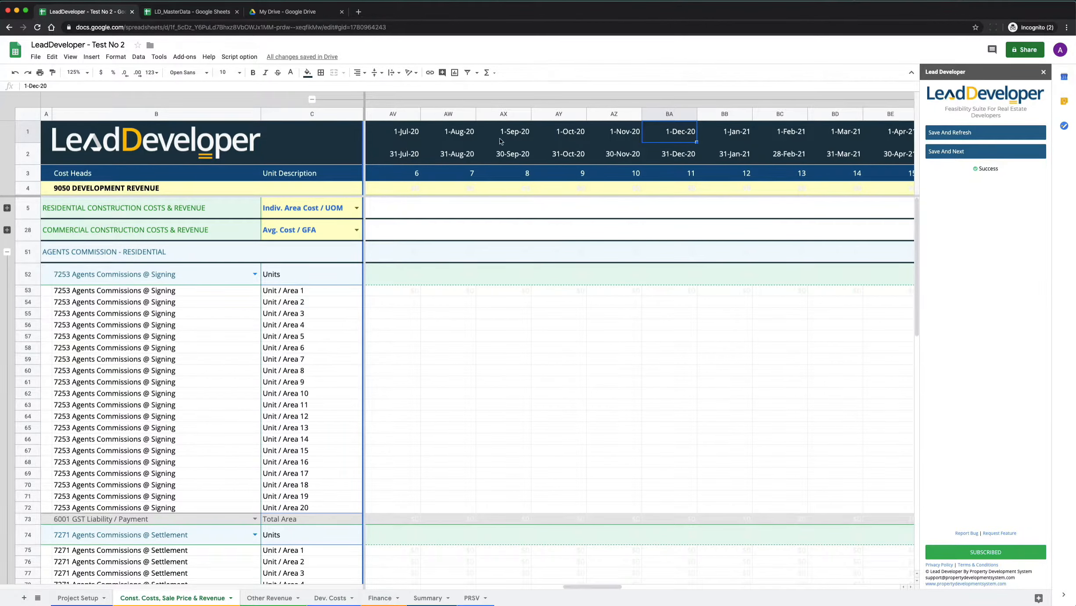
left_click(452, 136)
left_click(610, 140, "shift")
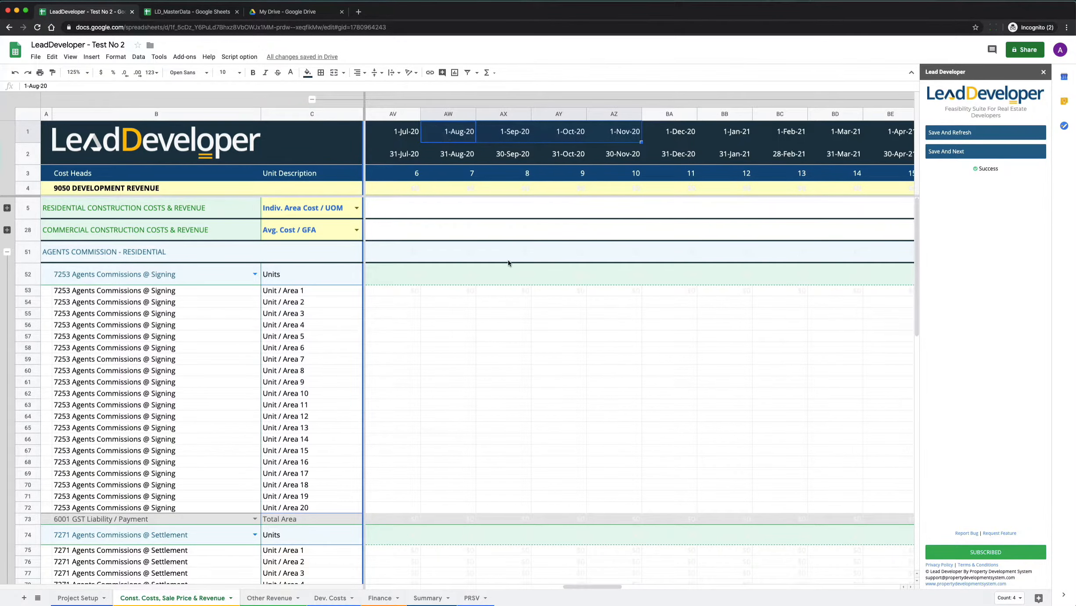
Step: Zoom the sheet to 75% and collapse the column group holding the unit numbers, areas and construction costs
scroll(536, 368, "left", 20)
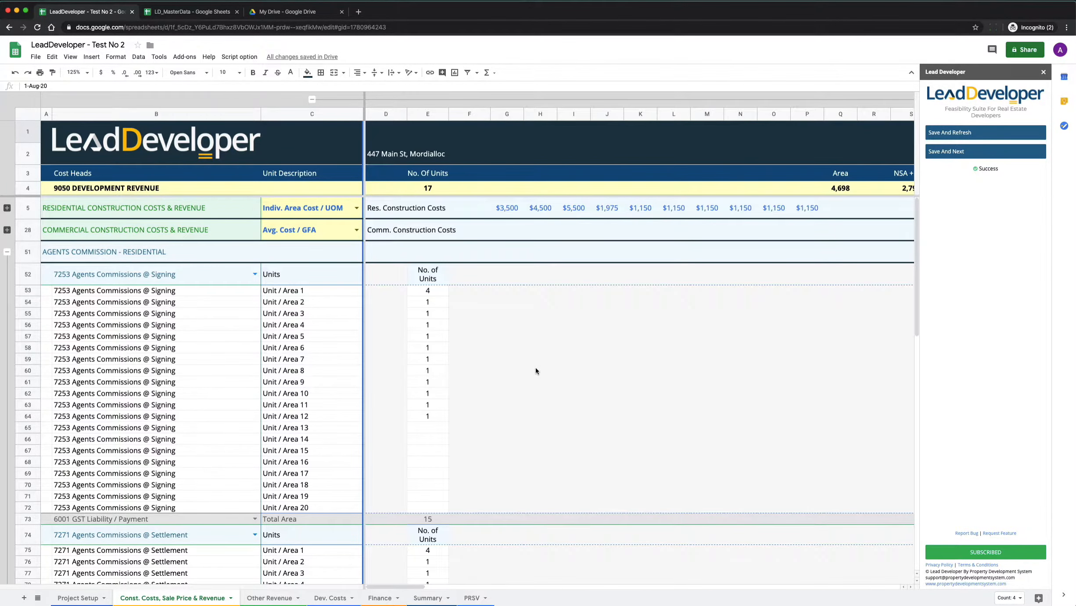
scroll(491, 368, "right", 6)
scroll(491, 367, "right", 15)
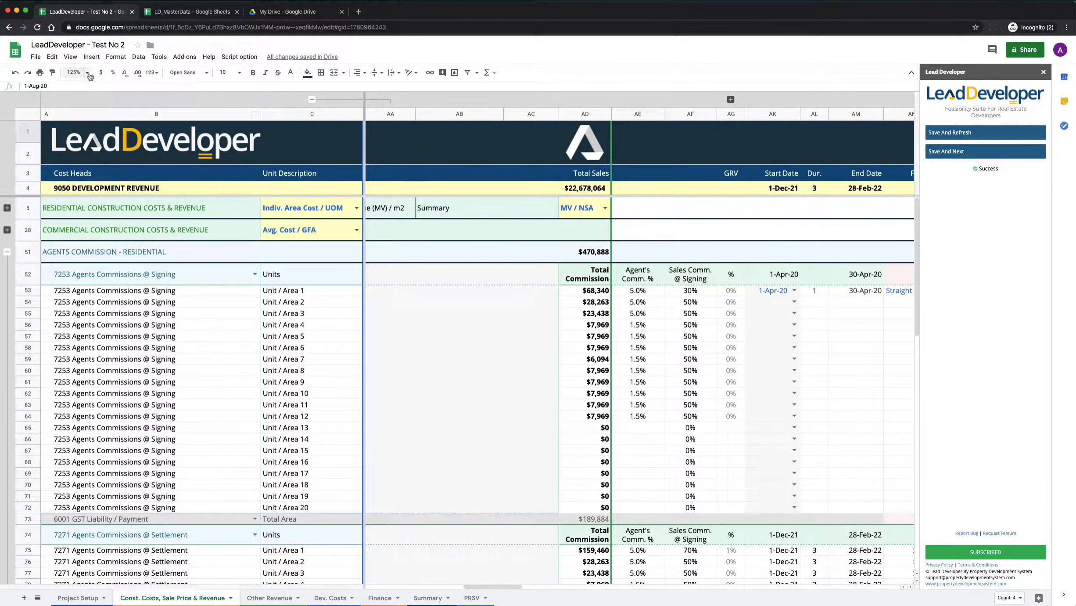
left_click(76, 72)
left_click(82, 108)
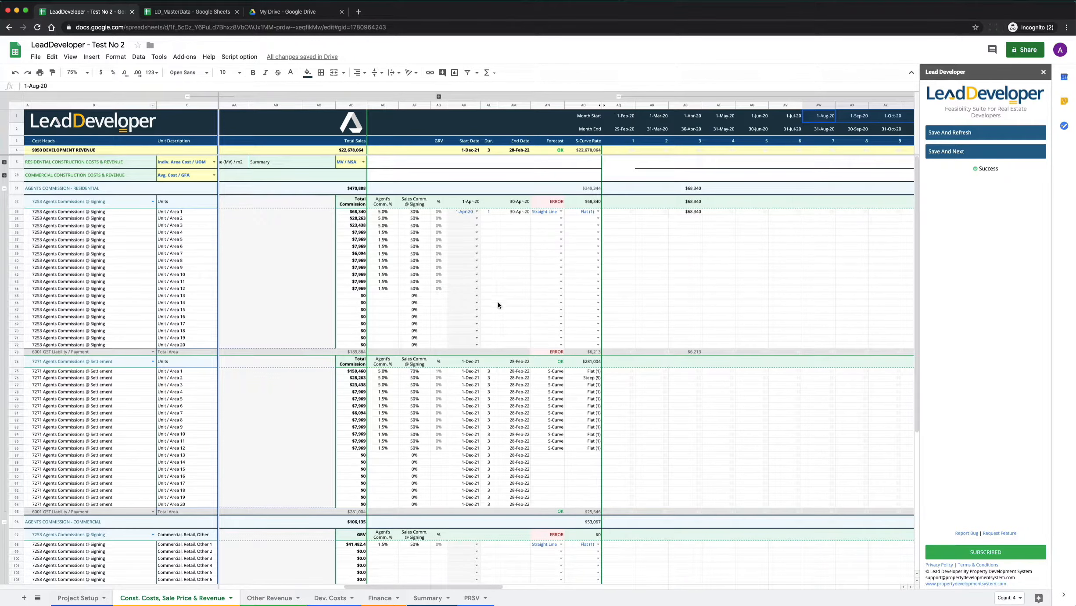
left_click(293, 254)
scroll(291, 254, "left", 10)
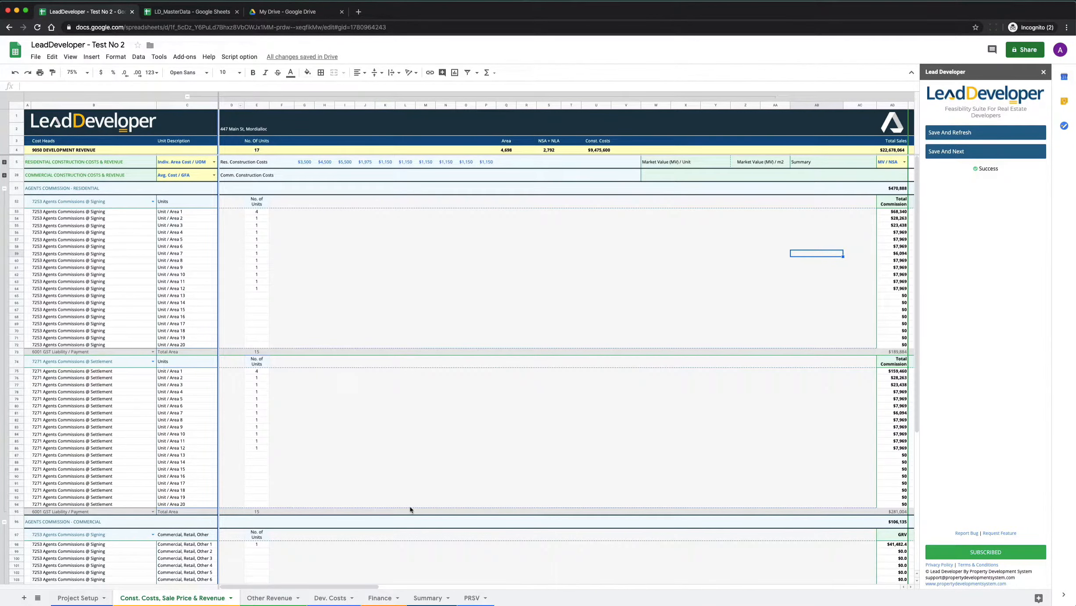
left_click(187, 96)
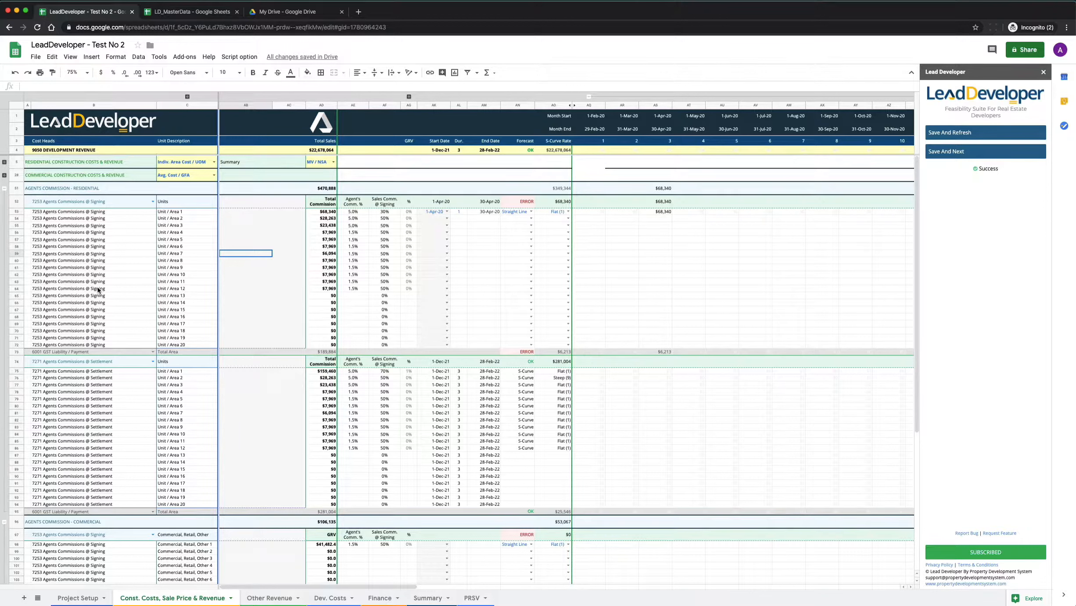
Step: At 125% zoom, set the residential Unit / Area 1 commission at signing to start on 1-Sep-20 with a duration of 4
left_click(84, 73)
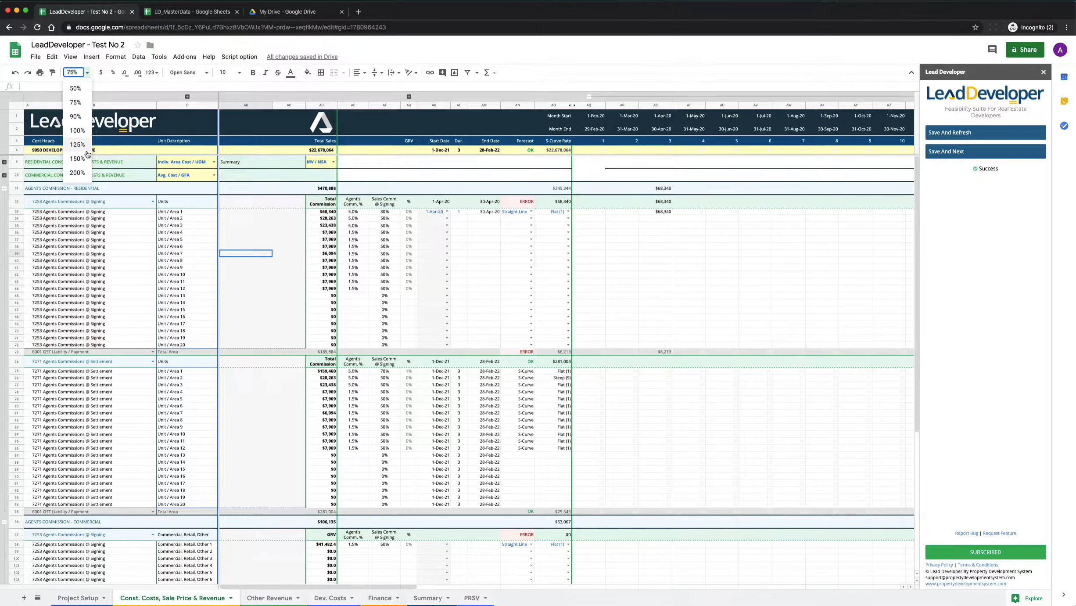
left_click(87, 150)
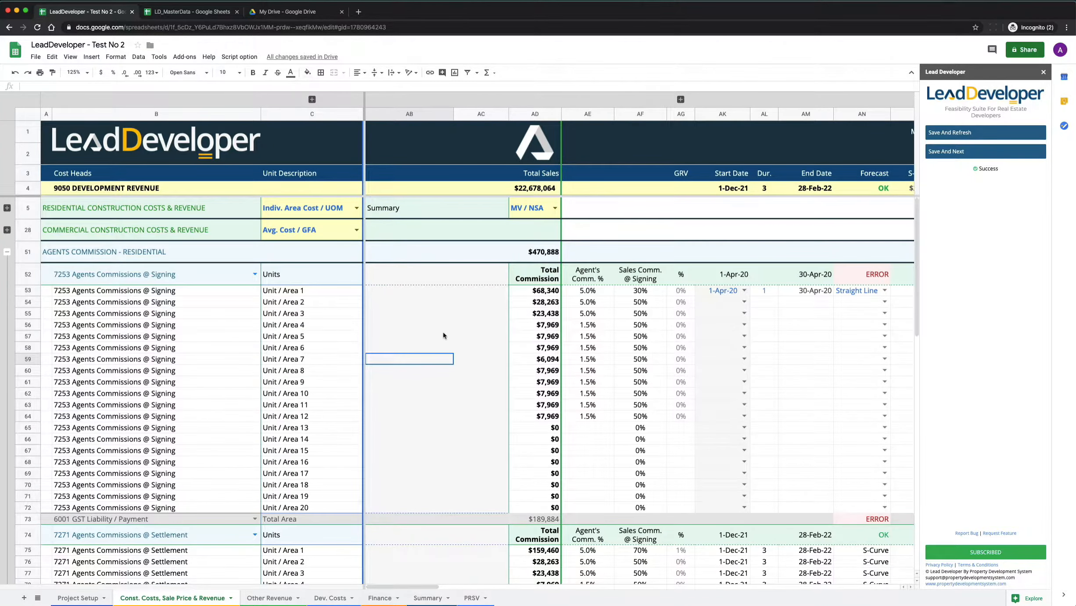
scroll(442, 333, "right", 3)
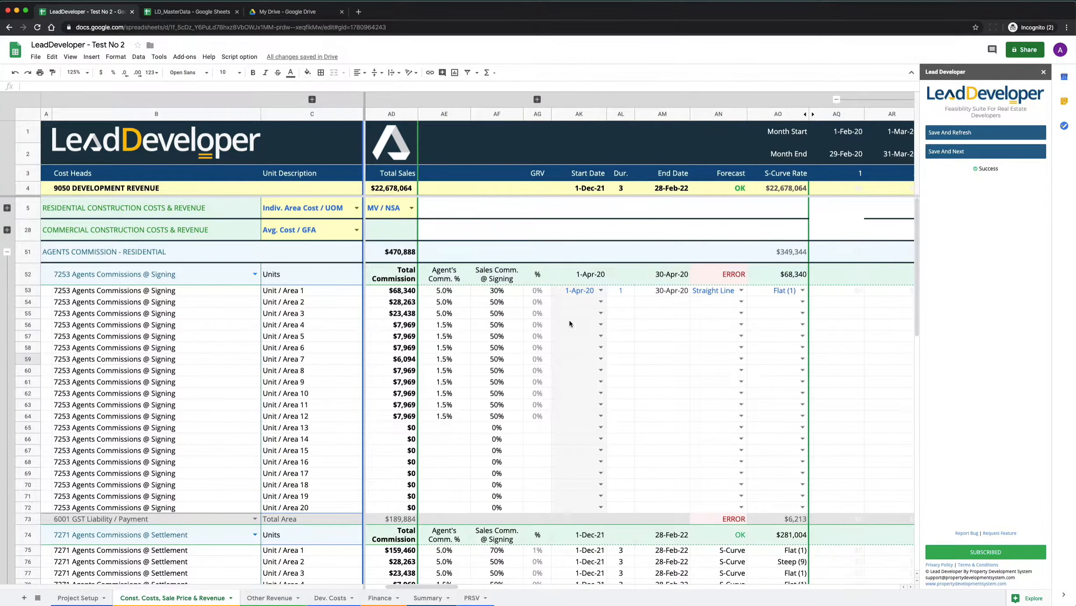
left_click(601, 291)
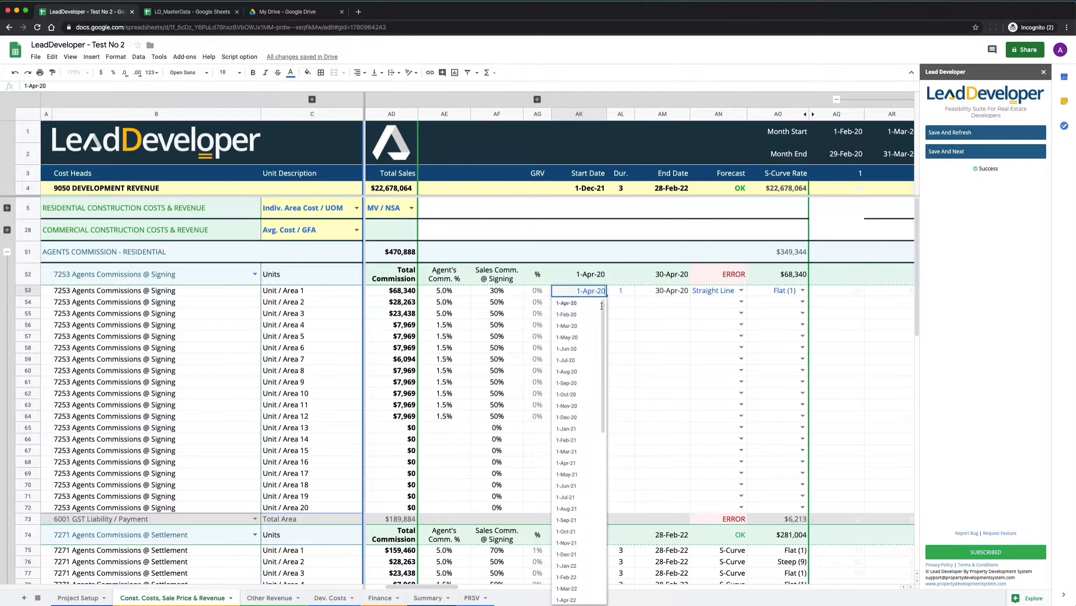
left_click(578, 383)
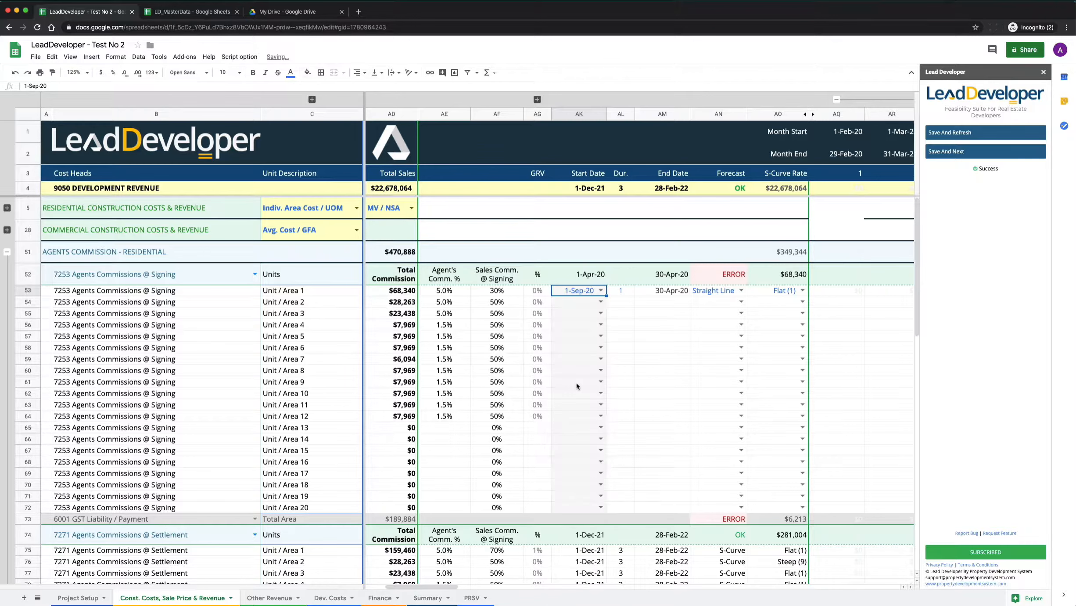
left_click(623, 293)
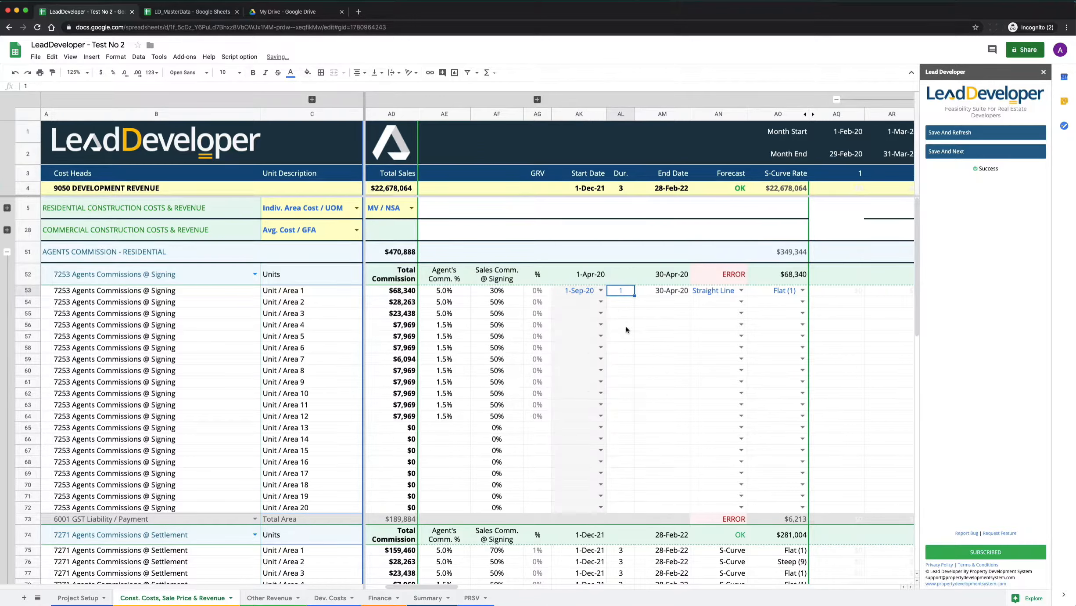
type("4")
key("Return")
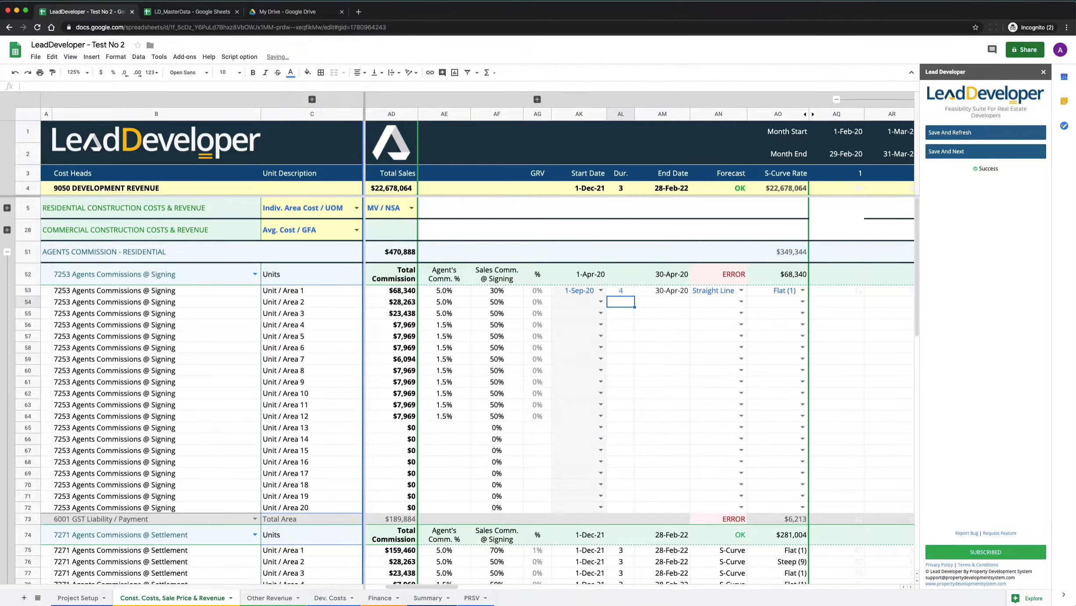
Step: Set the residential signing commission start date to 1-Sep-20 for Unit / Area 2 and fill it down through Unit / Area 12
key("Left")
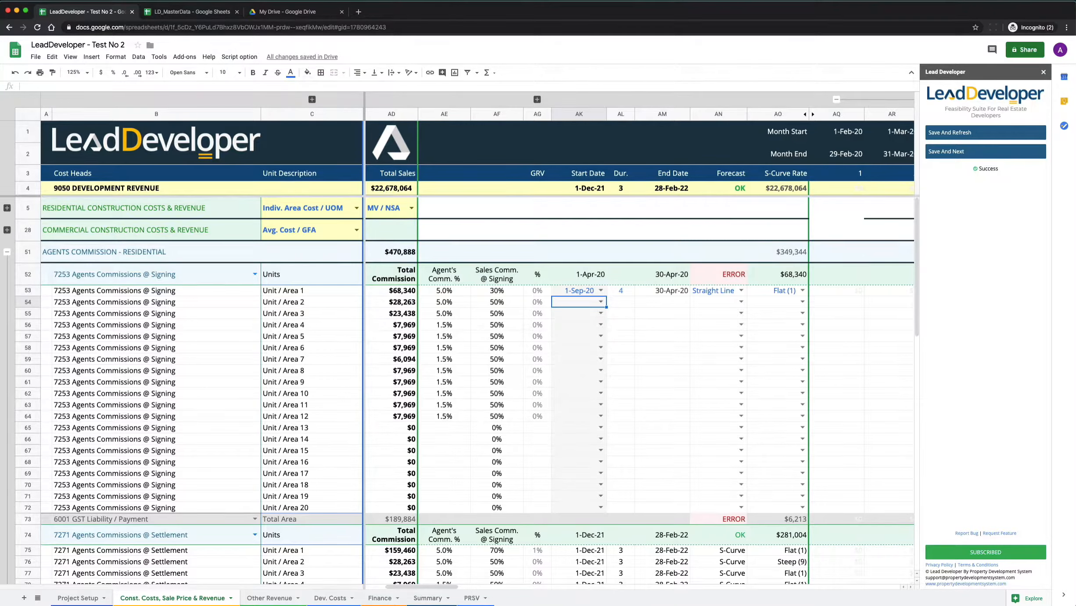
left_click(601, 301)
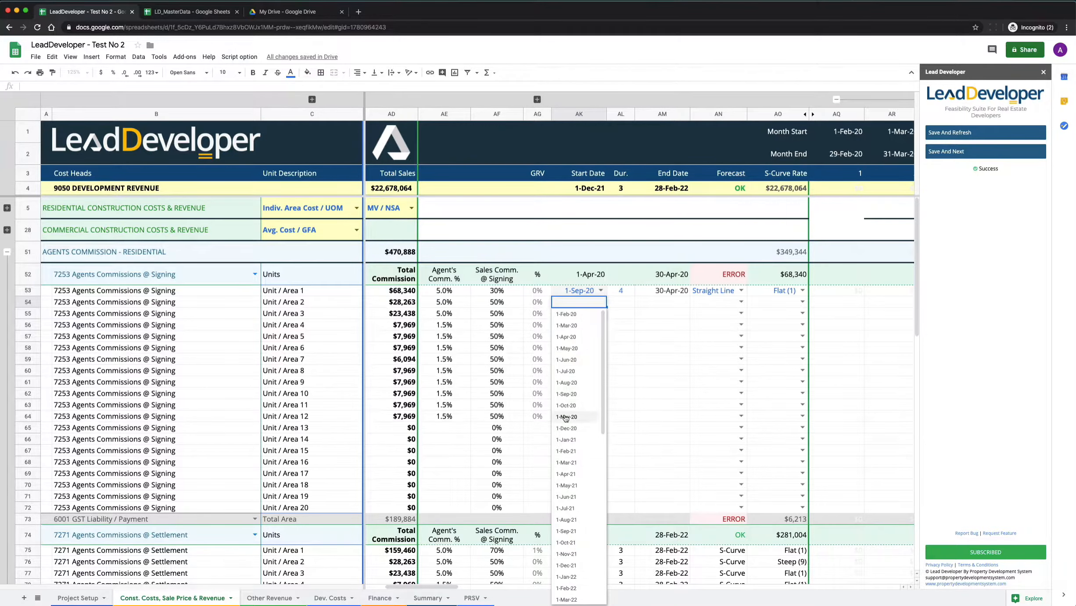
left_click(570, 394)
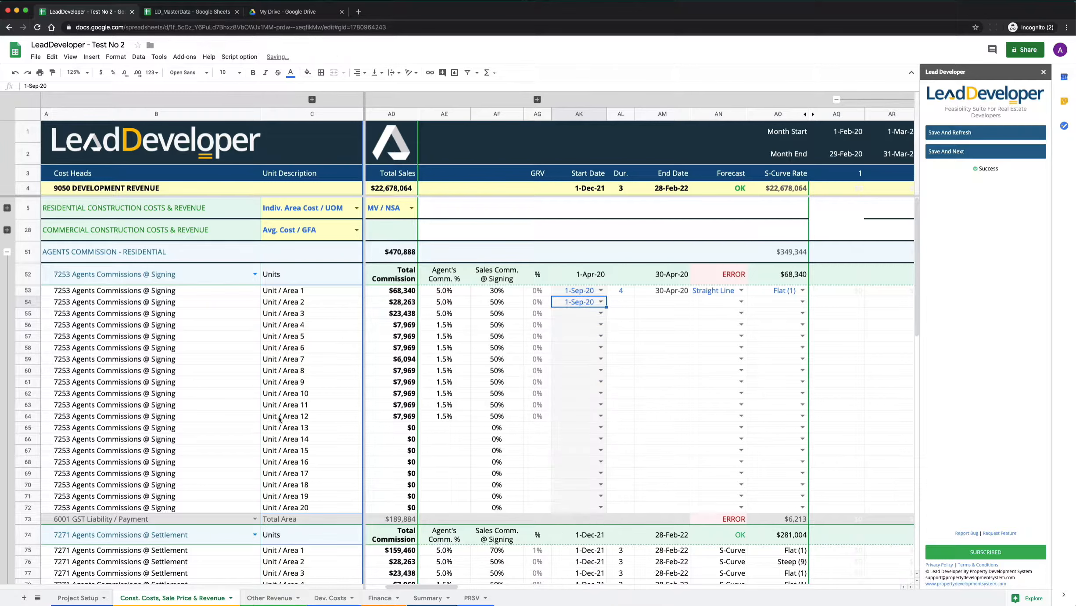
left_click(26, 418)
left_click(567, 417)
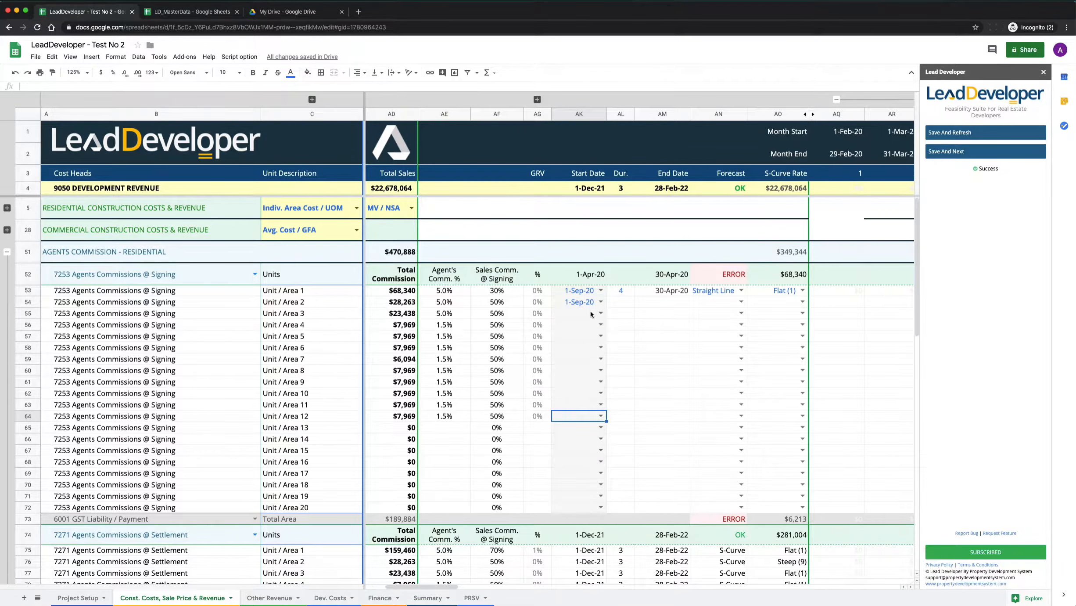
left_click(588, 303)
left_click(568, 417, "shift")
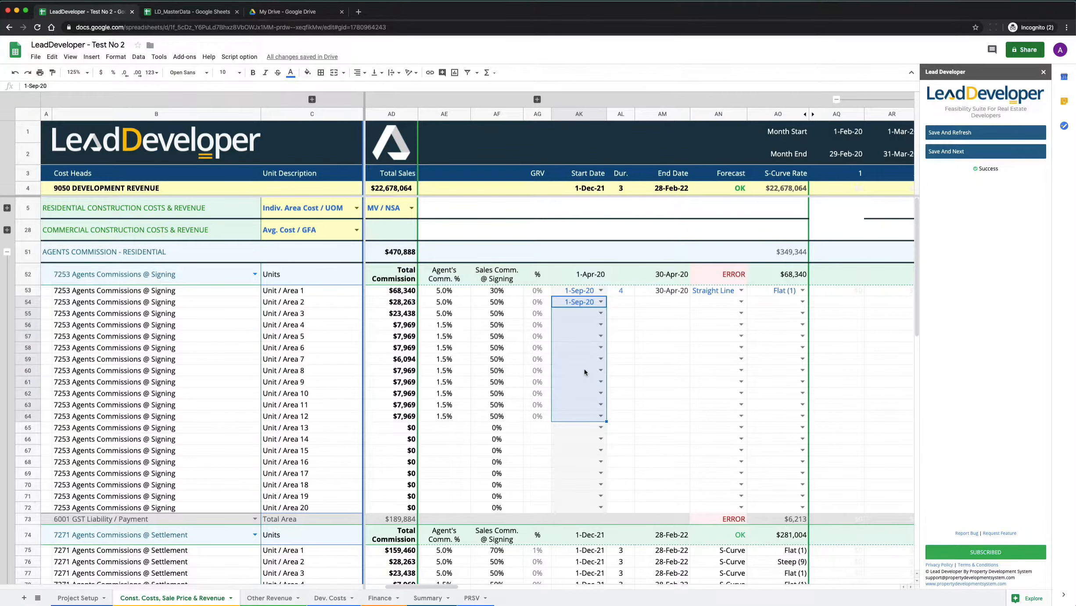
key("ctrl+d")
Step: Enter a signing commission duration of 4 for Unit / Area 2 and fill it down through Unit / Area 12
left_click(625, 306)
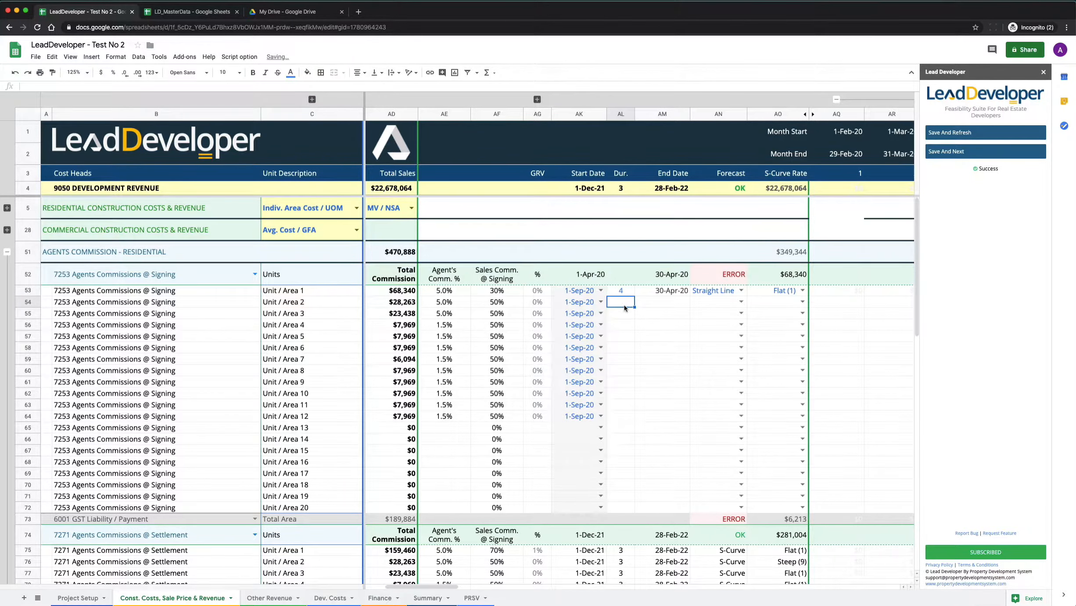
type("4")
key("Return")
key("Up")
key("shift+Down")
key("shift+Down")
key("shift+Down")
key("shift+Down")
key("shift+Down")
key("shift+Down")
key("shift+Down")
key("shift+Down")
key("shift+Down")
key("shift+Down")
key("ctrl+d")
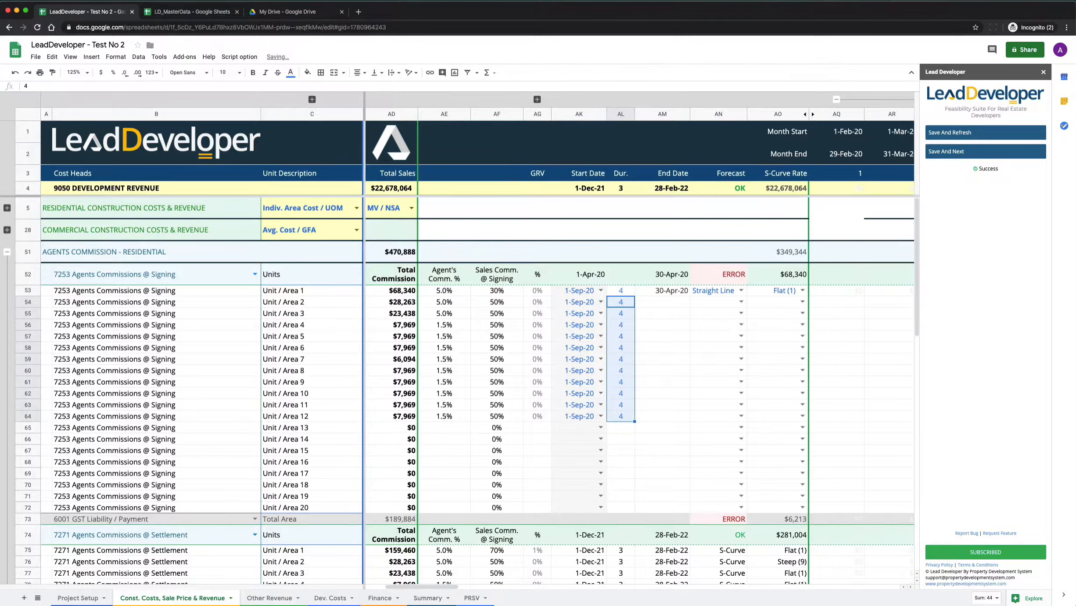
Step: Set the signing commission forecast to Straight Line and S-curve rate to Flat (1) for Unit / Area 2, filled down through Unit / Area 12
key("Right")
key("Right")
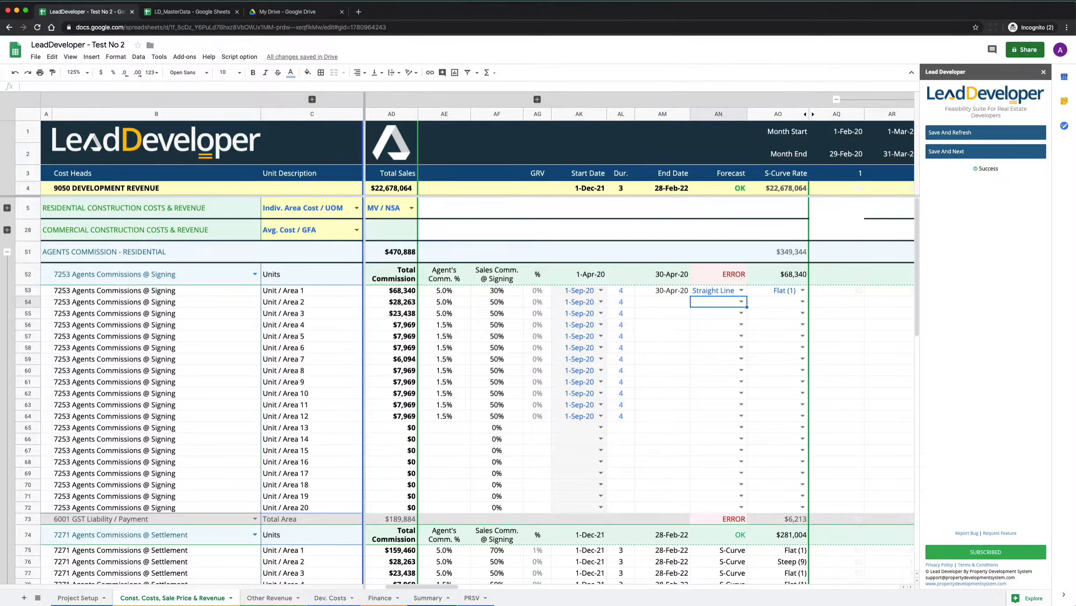
type("st")
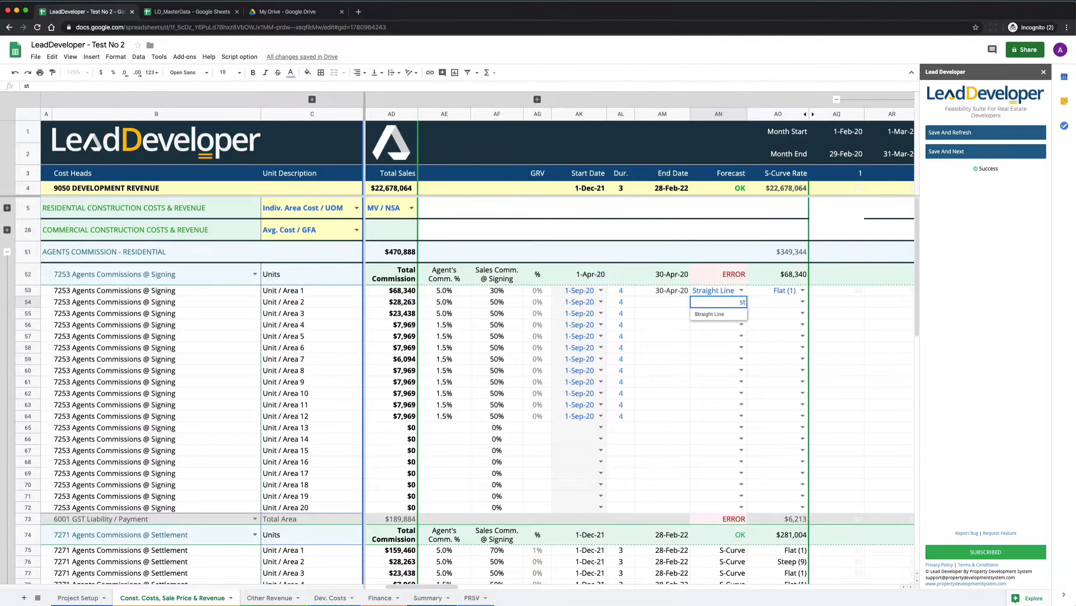
key("Down")
key("Return")
key("Up")
key("Right")
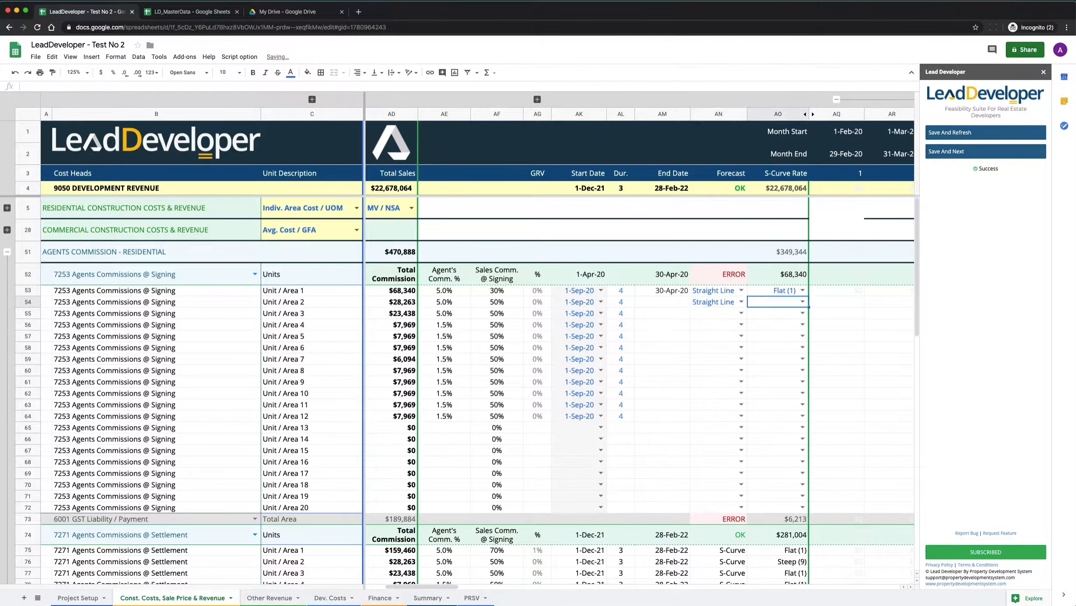
left_click(803, 301)
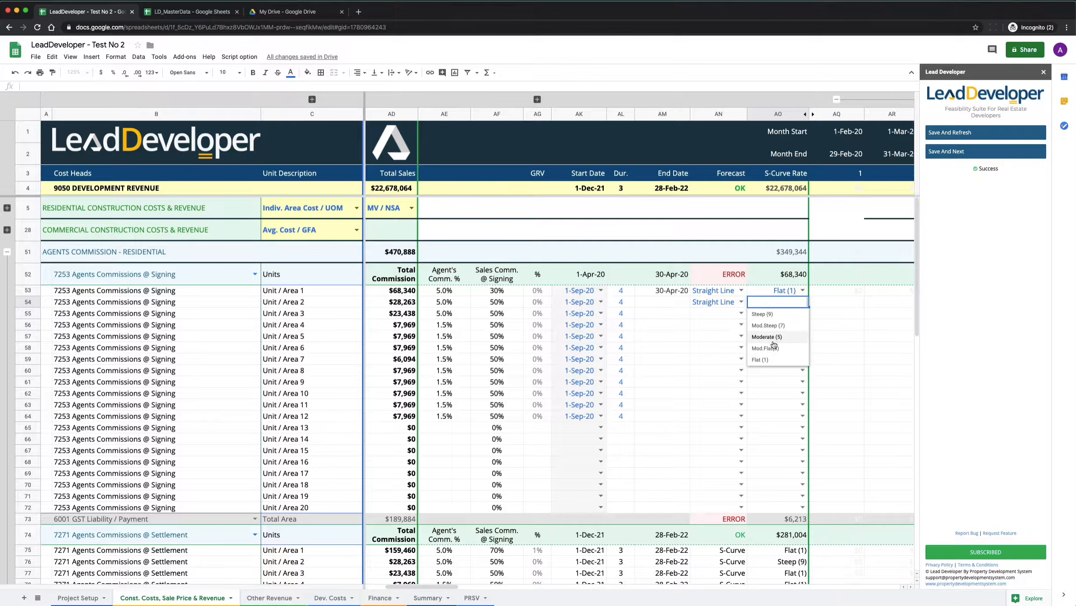
left_click(763, 361)
left_click_drag(730, 302, 756, 305)
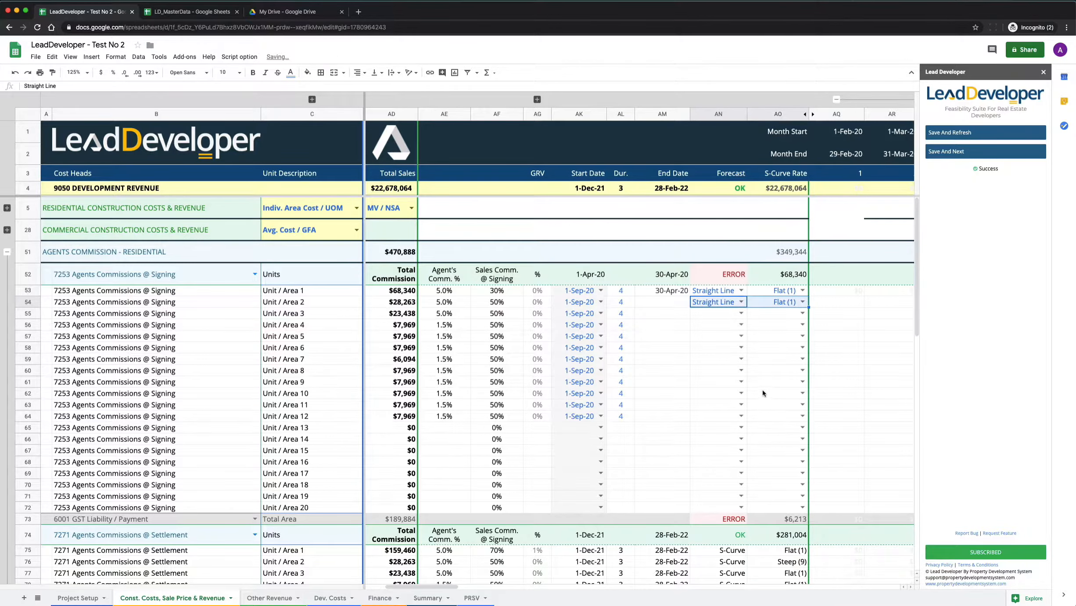
left_click(770, 416, "shift")
key("super+d")
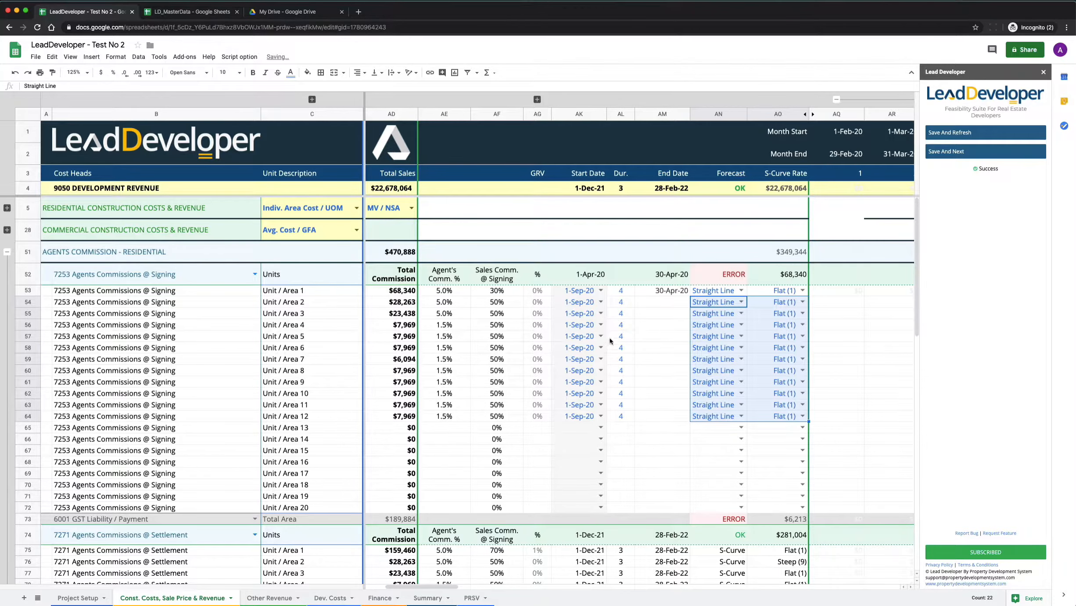
Step: Save and refresh the feasibility, and review the monthly signing commissions from 1-Sep-20 to 1-Dec-20
scroll(615, 340, "left", 3)
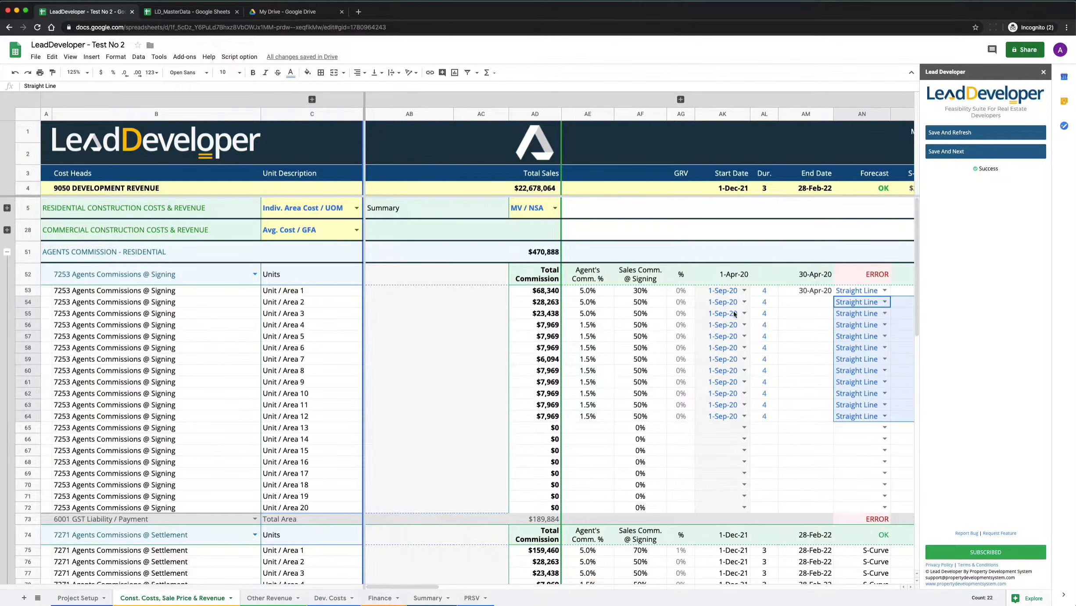
scroll(769, 368, "right", 5)
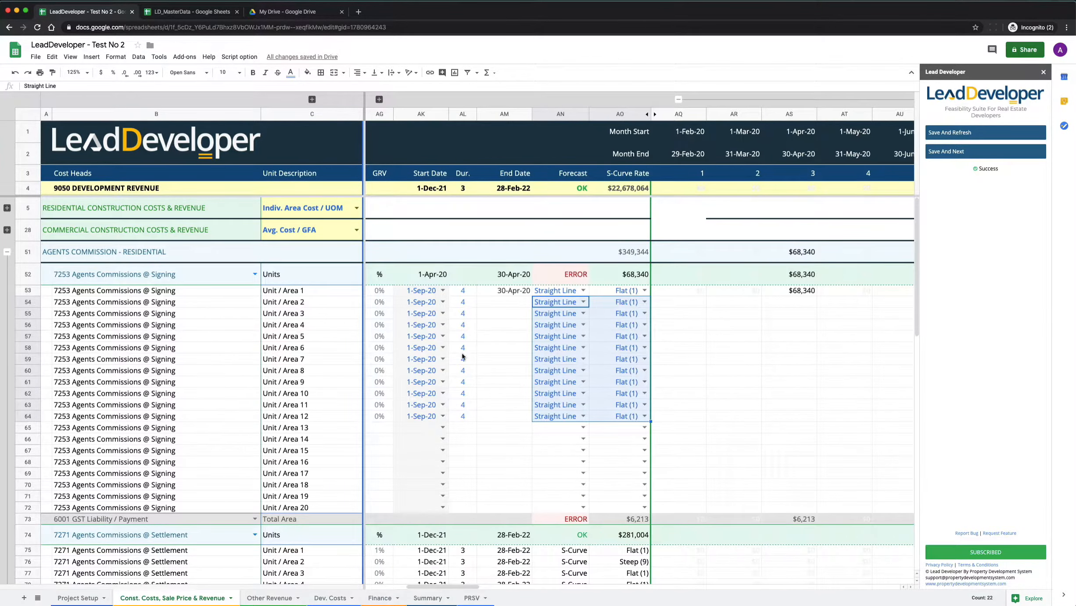
left_click(956, 136)
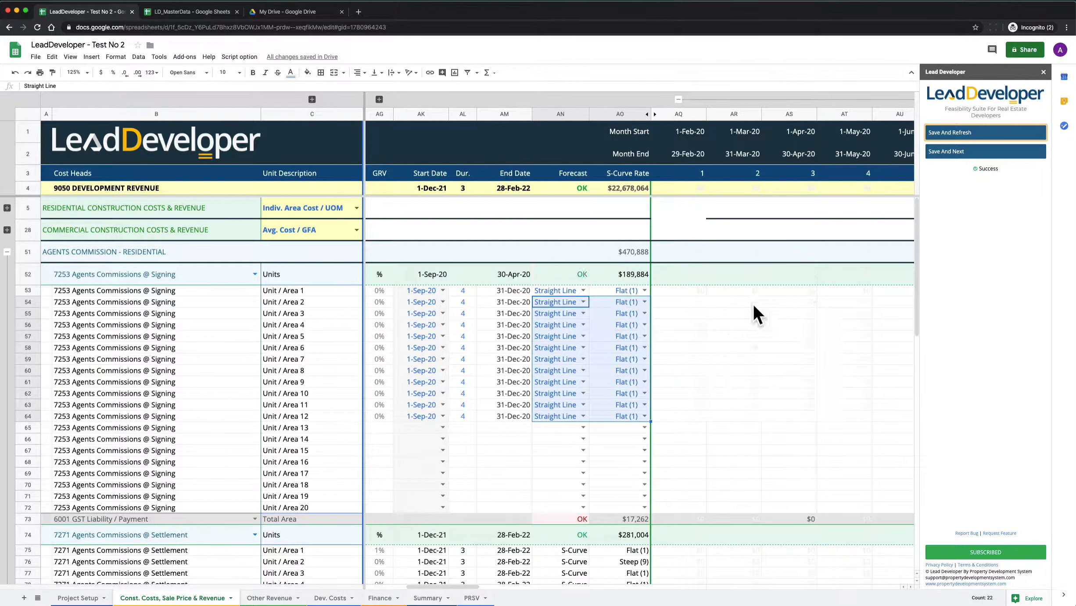
scroll(725, 331, "right", 10)
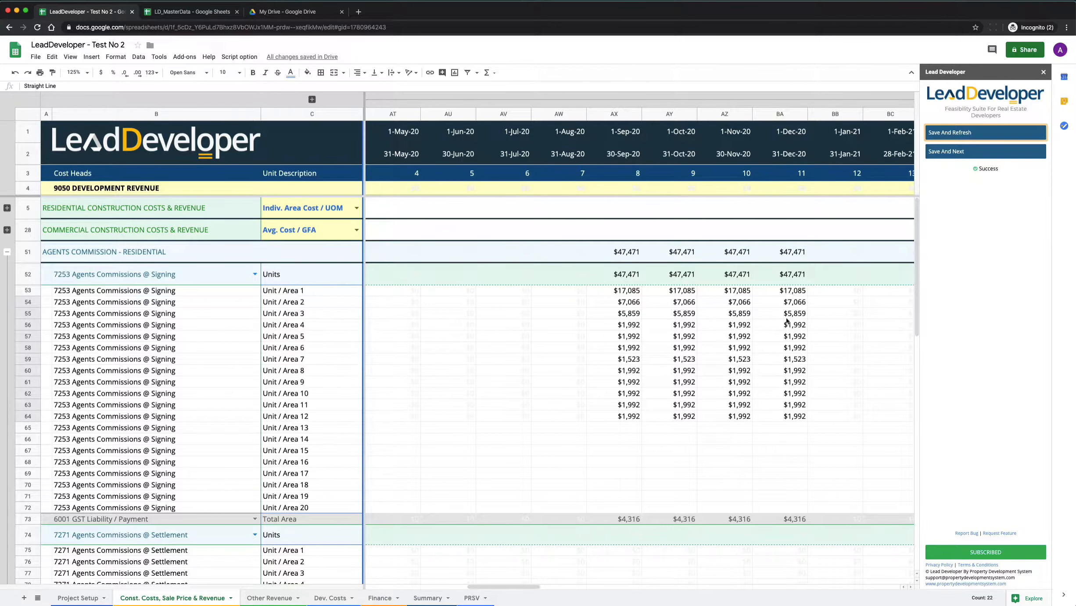
Step: Expand the Residential Construction Costs & Revenue rows to show the agent's commission percentages
scroll(788, 330, "left", 10)
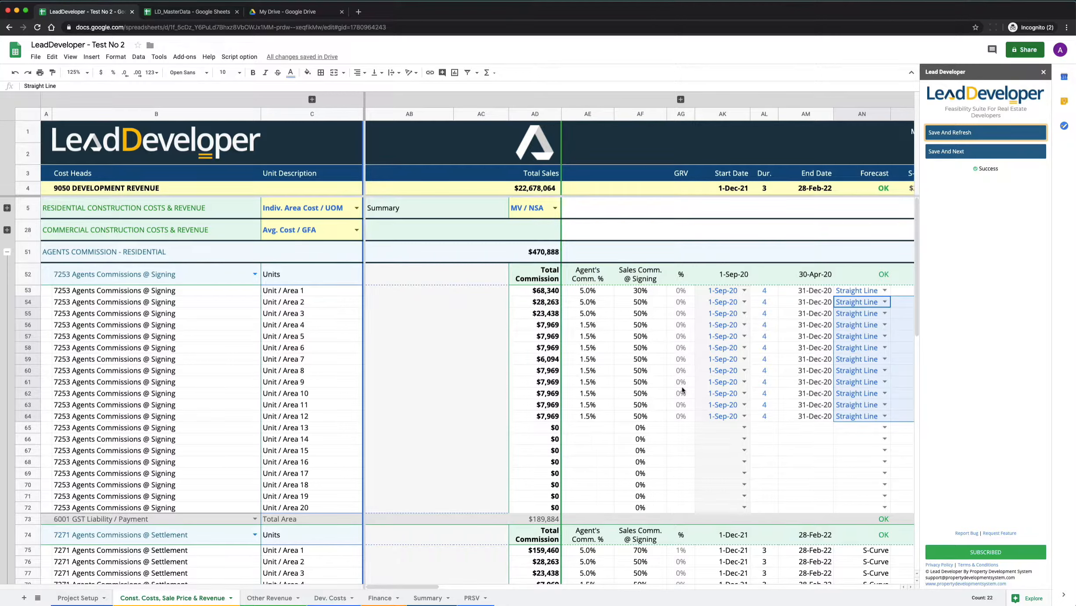
left_click(9, 209)
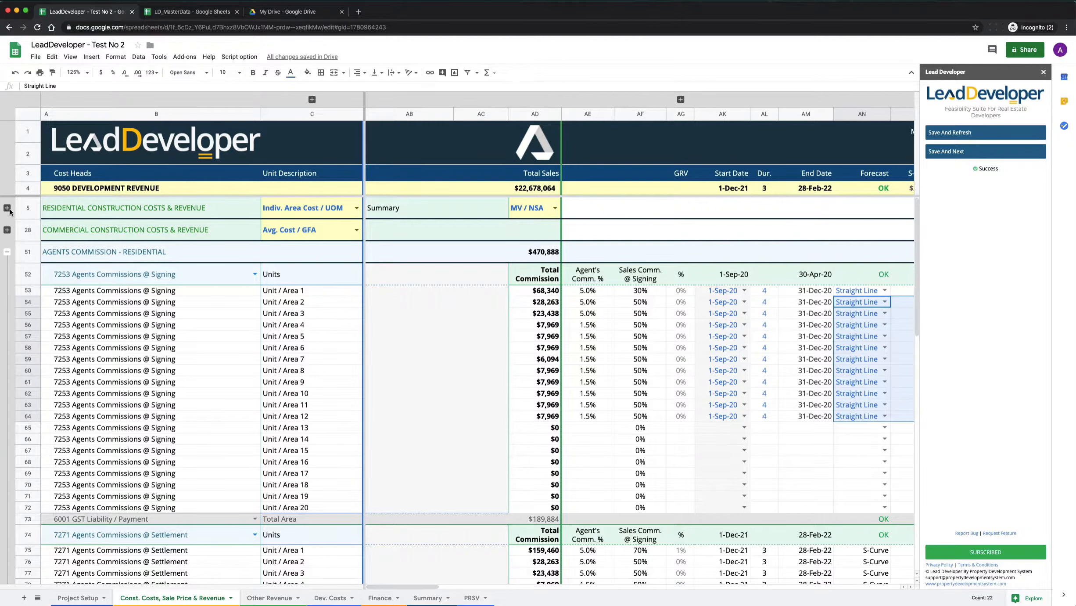
left_click(606, 316)
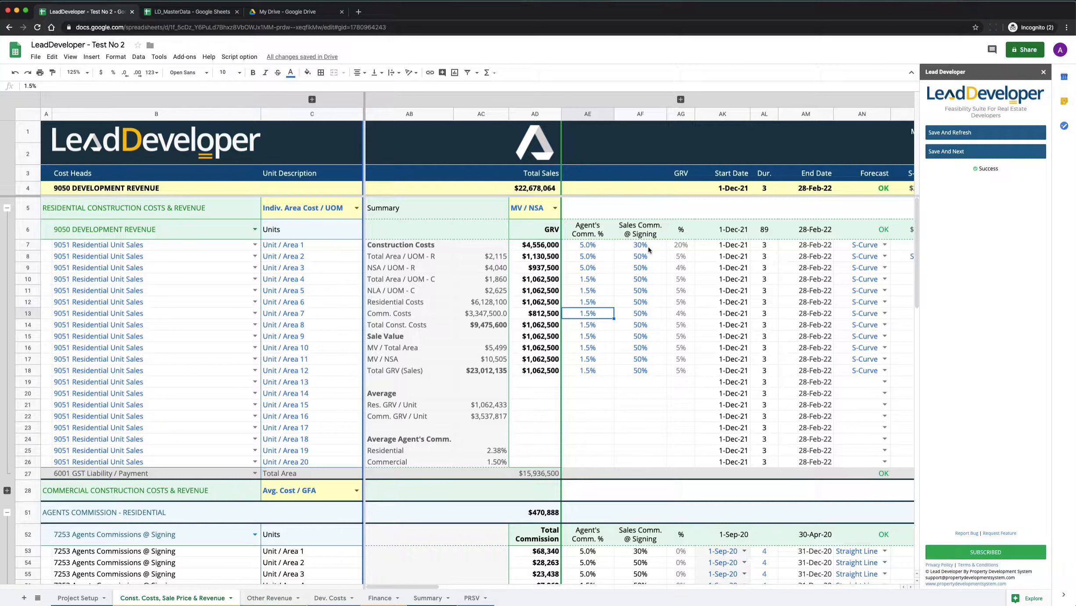
Step: Set the residential sales commission at signing to 0% for Unit / Area 1 through Unit / Area 12
left_click_drag(648, 249, 639, 381)
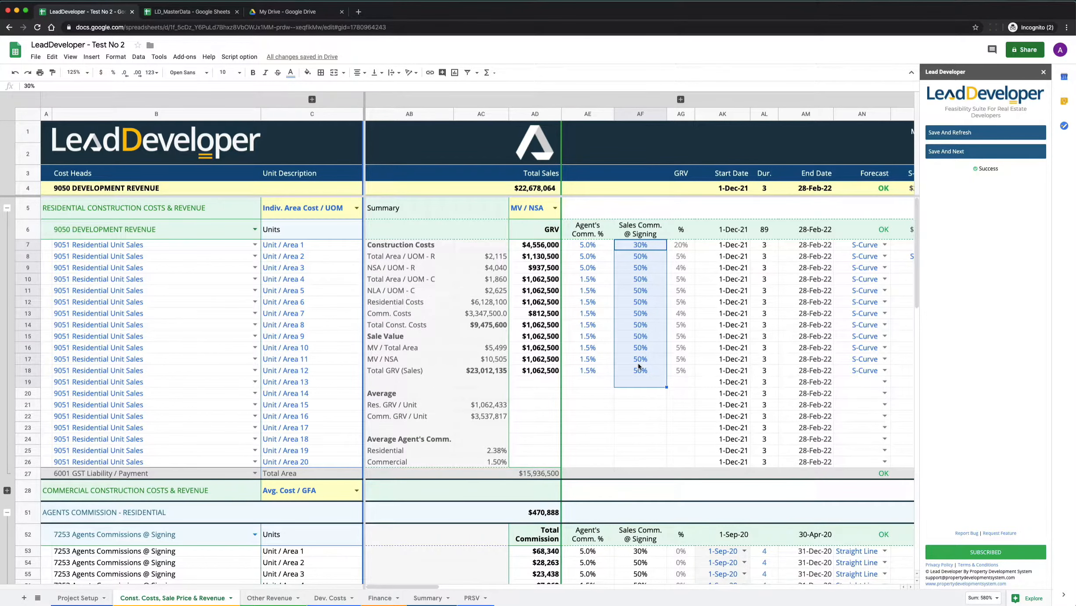
type("0")
key("Return")
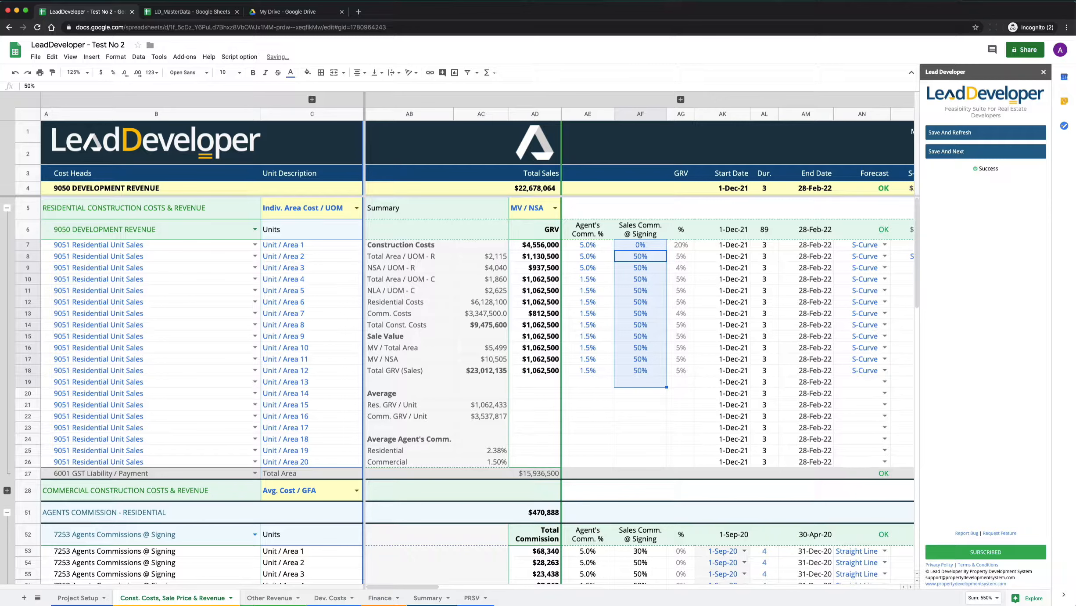
type("0")
key("Return")
key("Up")
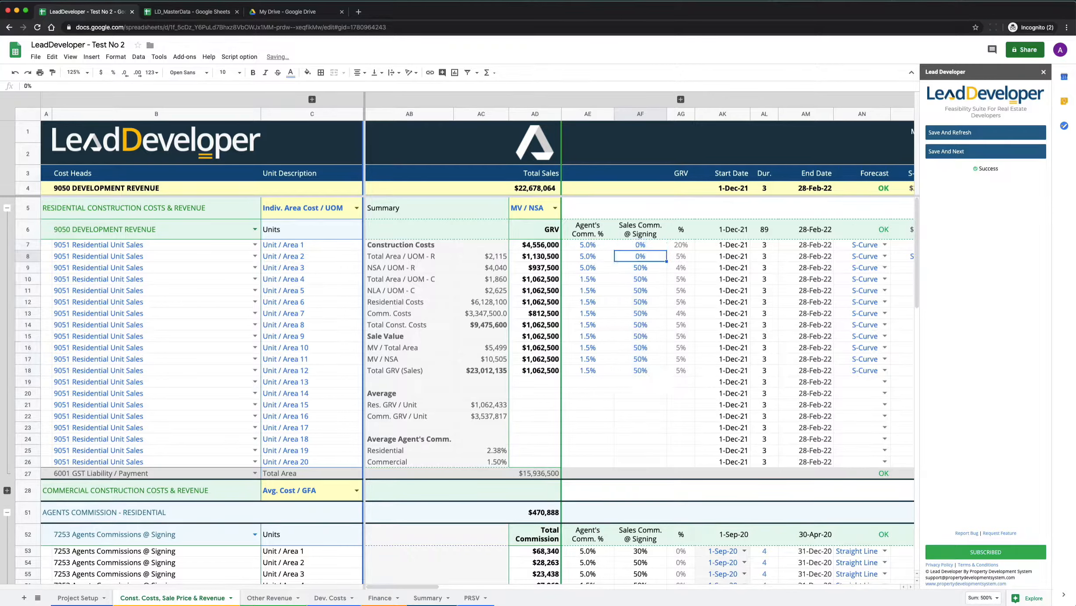
key("shift+Down")
key("shift+Down")
key("shift+Down")
key("shift+Down")
key("shift+Down")
key("shift+Down")
key("shift+Down")
key("shift+Down")
key("shift+Down")
key("shift+Down")
key("ctrl+d")
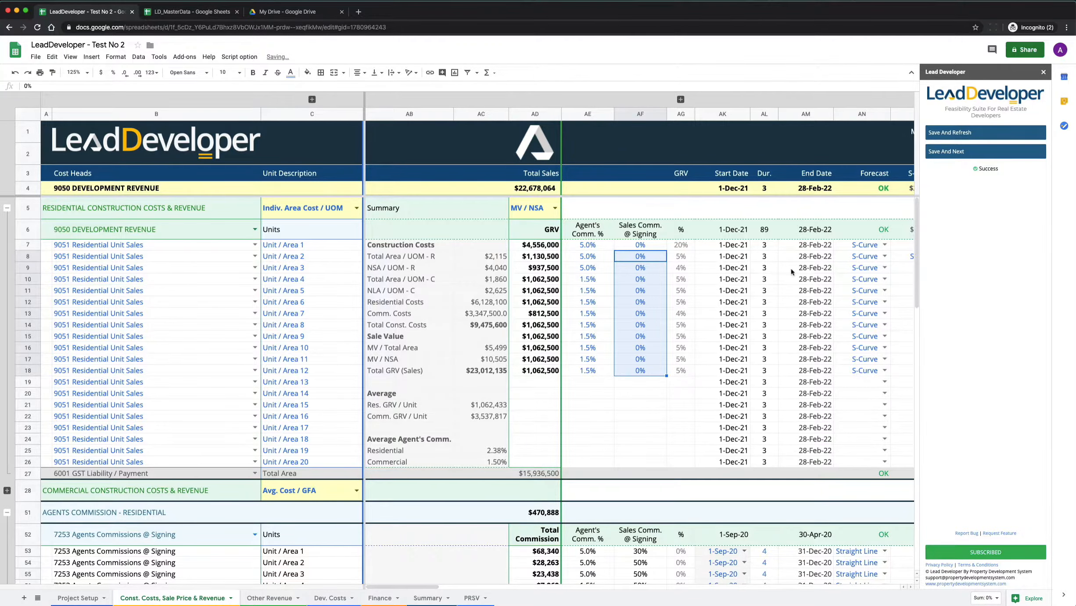
Step: Look over the commission sections and undo the 0% entries in the residential sales commission at signing
scroll(687, 306, "down", 6)
scroll(670, 315, "down", 9)
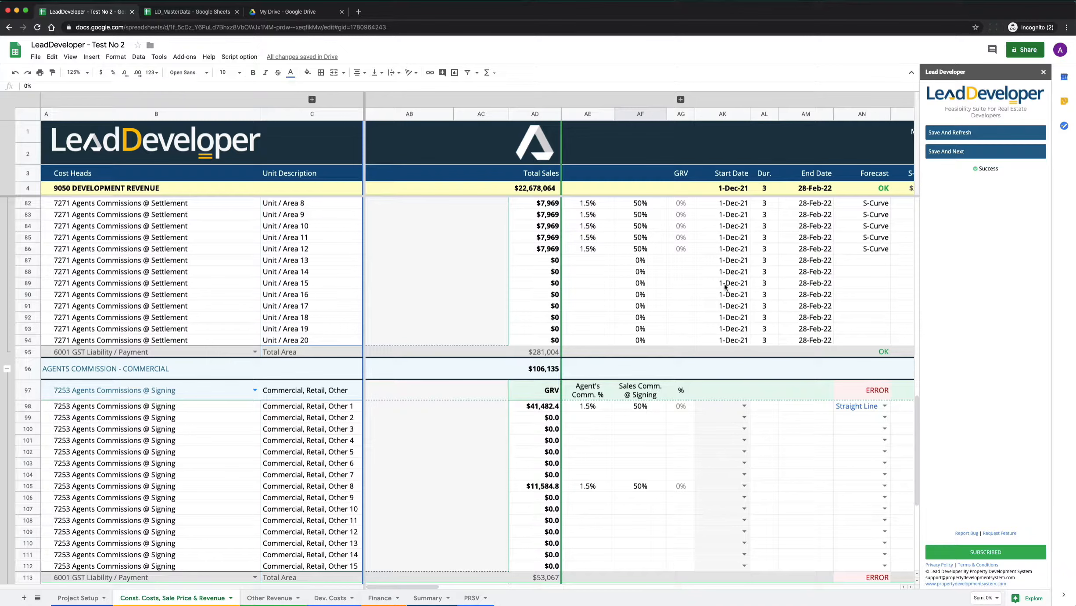
scroll(754, 302, "up", 15)
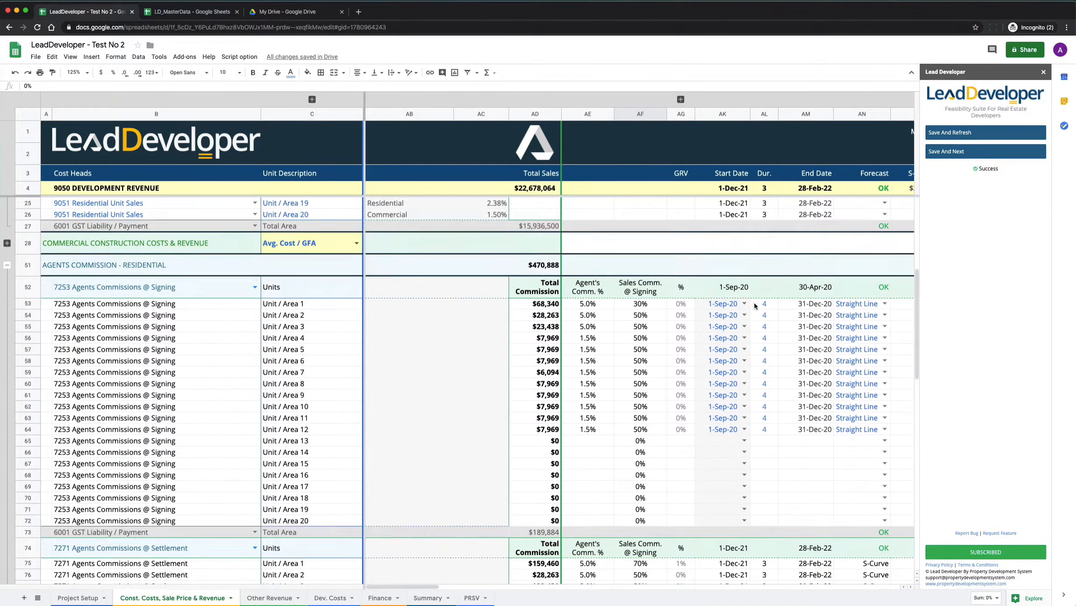
left_click(657, 307)
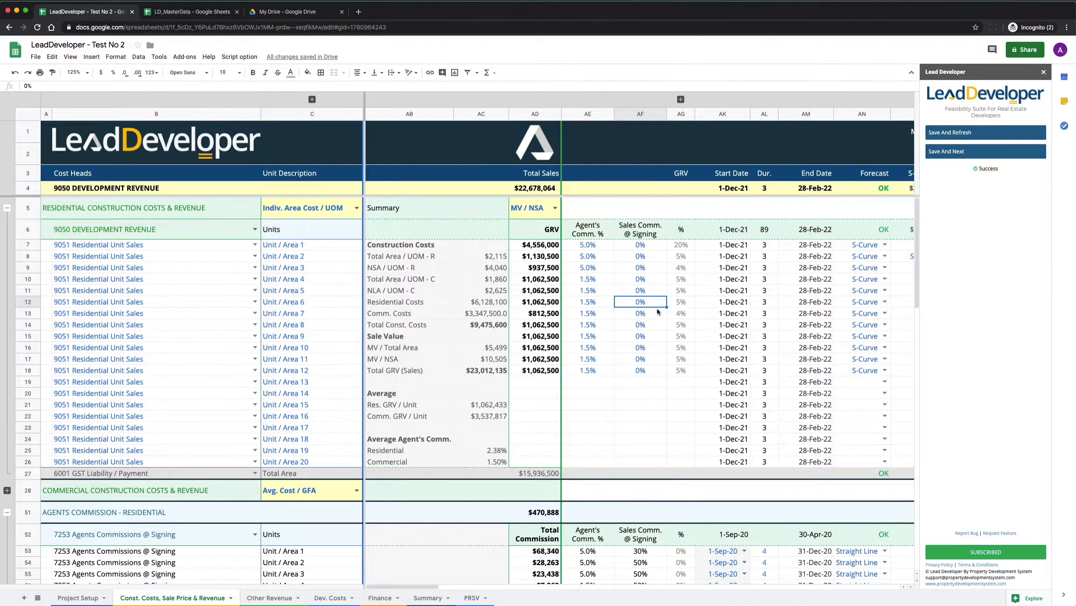
key("super+z")
key("super+z")
key("super+z")
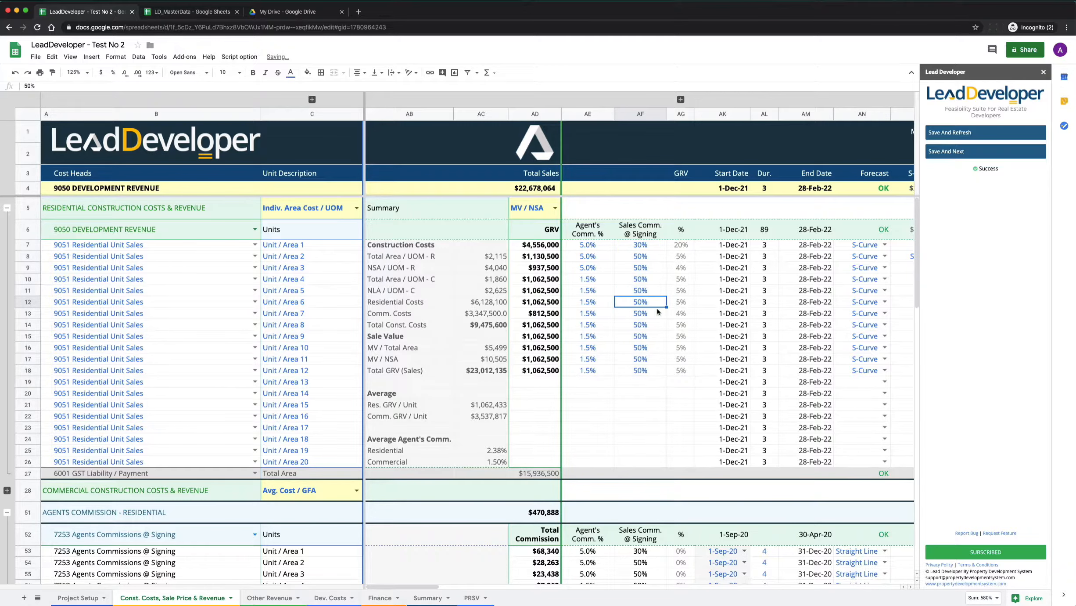
Step: Examine the residential agents commission rows at signing and settlement, along with the monthly signing payments
scroll(657, 312, "down", 15)
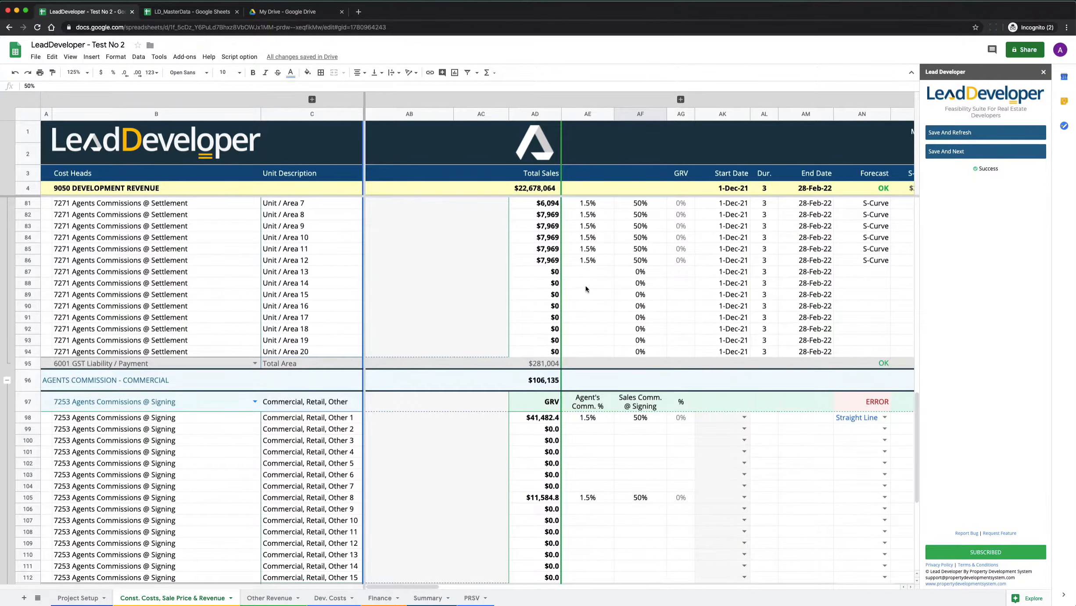
scroll(585, 286, "up", 3)
scroll(585, 288, "up", 1)
scroll(438, 349, "up", 7)
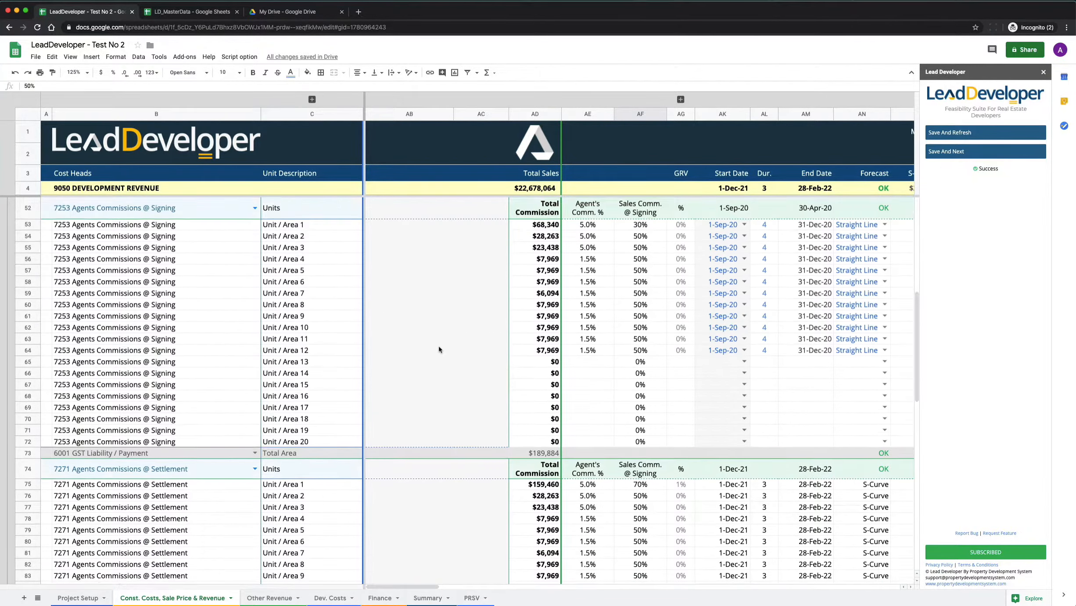
scroll(440, 349, "right", 5)
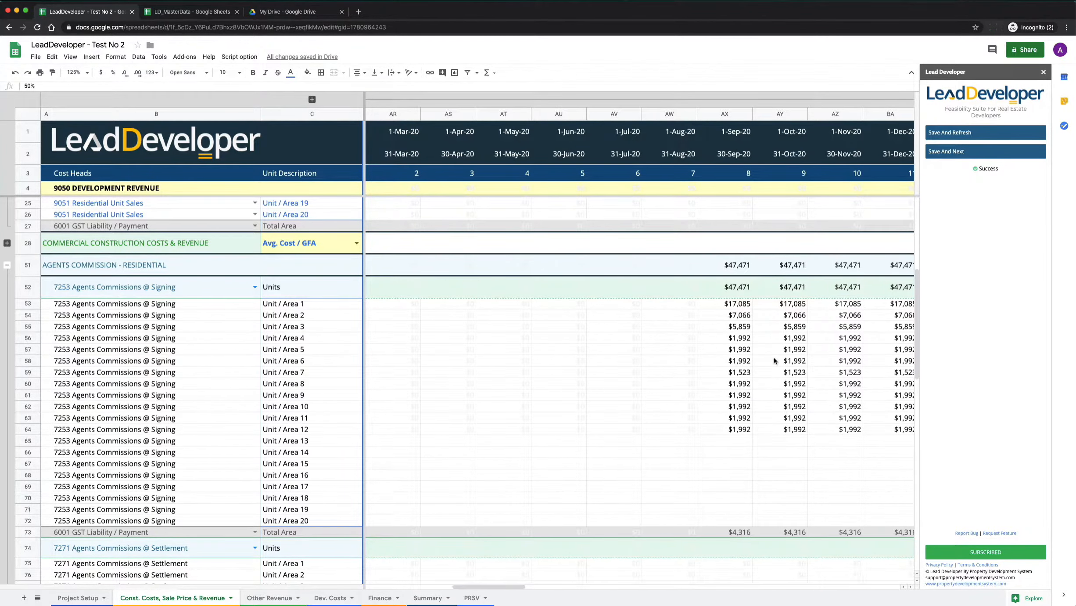
scroll(773, 357, "left", 5)
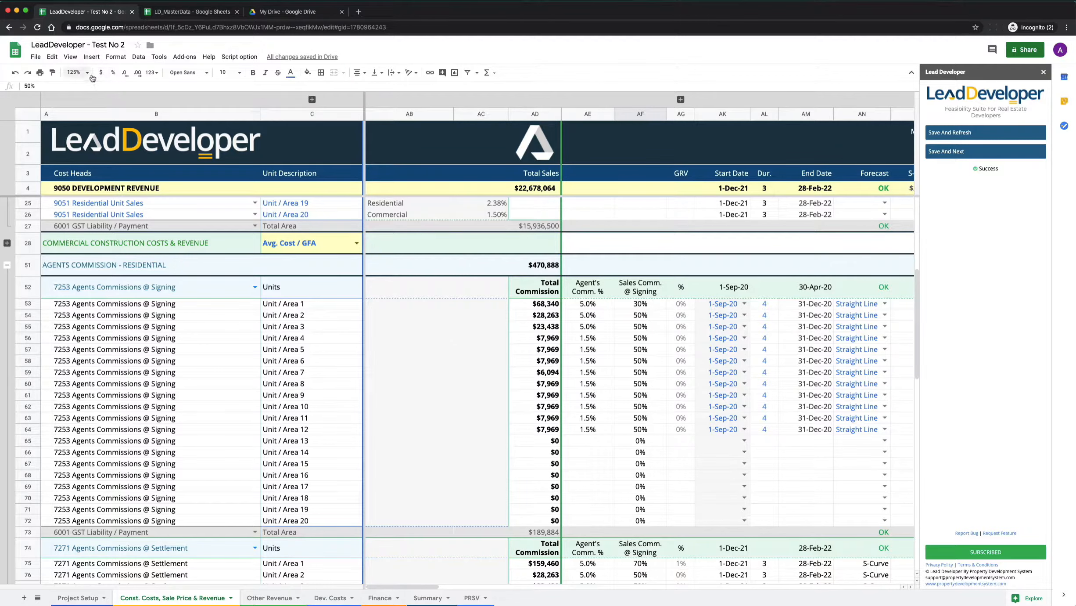
Step: Zoom the sheet to 75% and select the residential Agents Commissions @ Signing header row
left_click(76, 72)
left_click(84, 103)
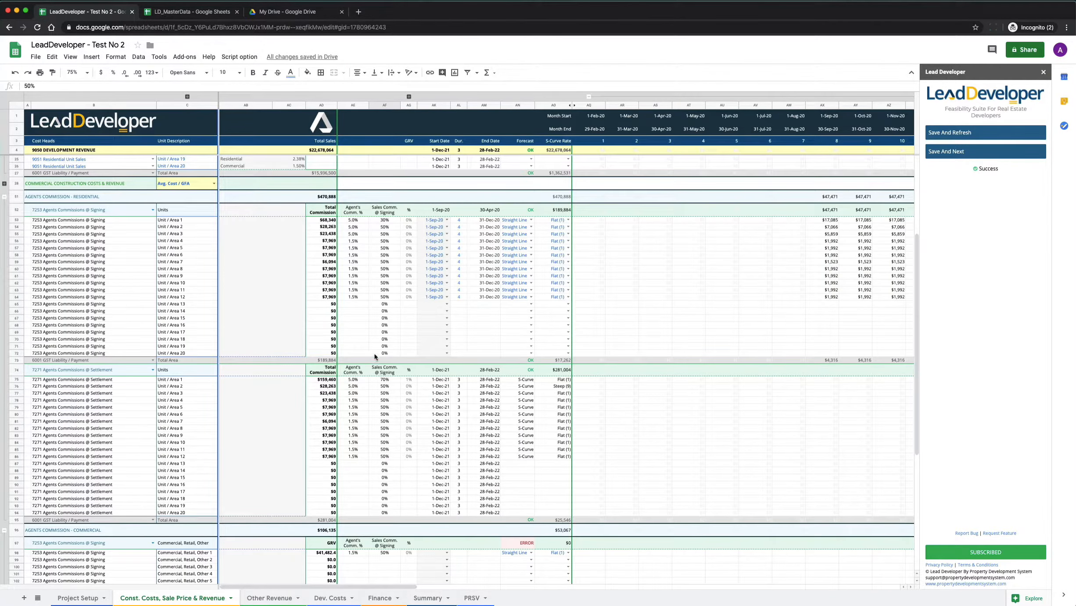
left_click(364, 276)
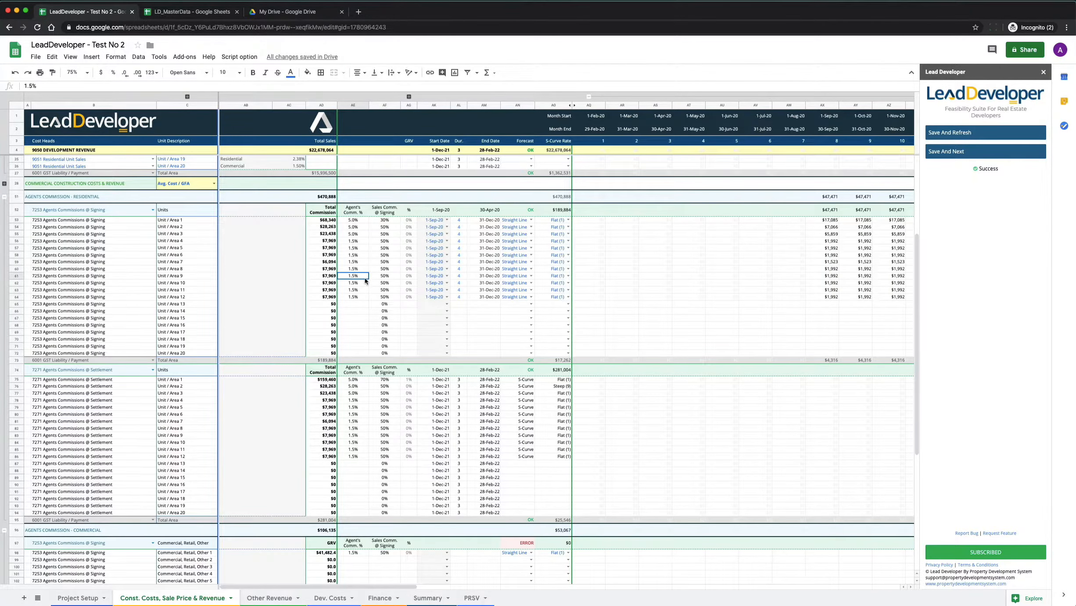
left_click(14, 213)
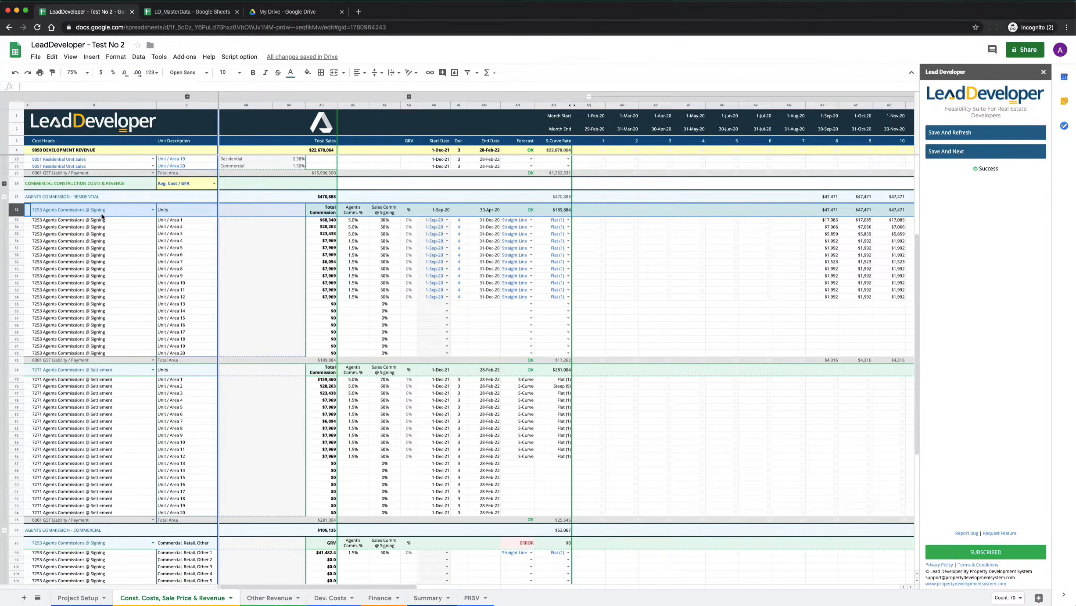
Step: Examine the residential agents commissions at signing and settlement across the monthly timeline and compare them with the residential unit sales
left_click(55, 214)
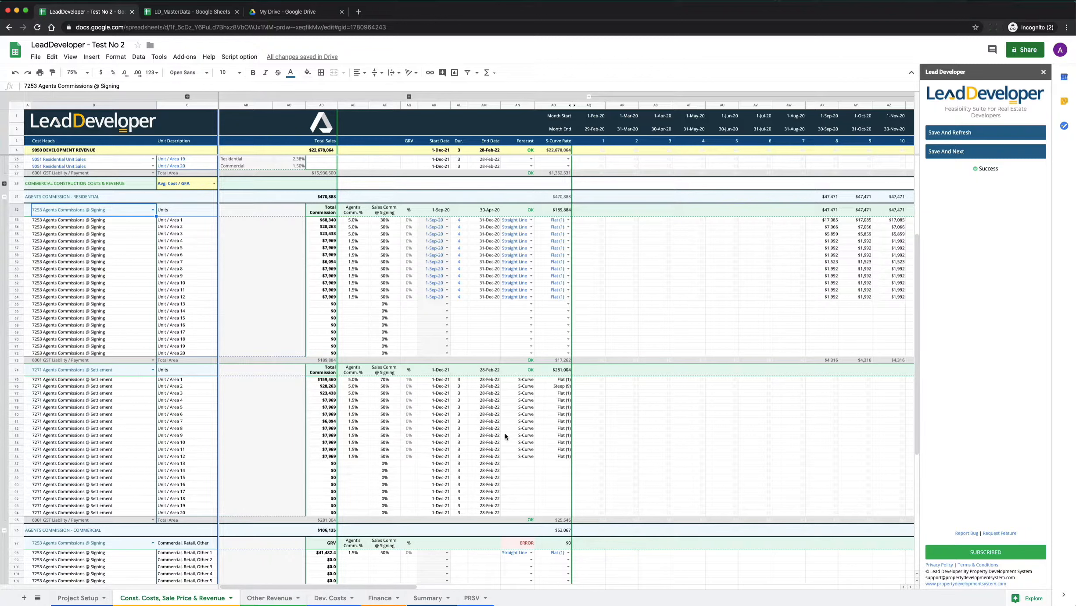
scroll(400, 417, "right", 15)
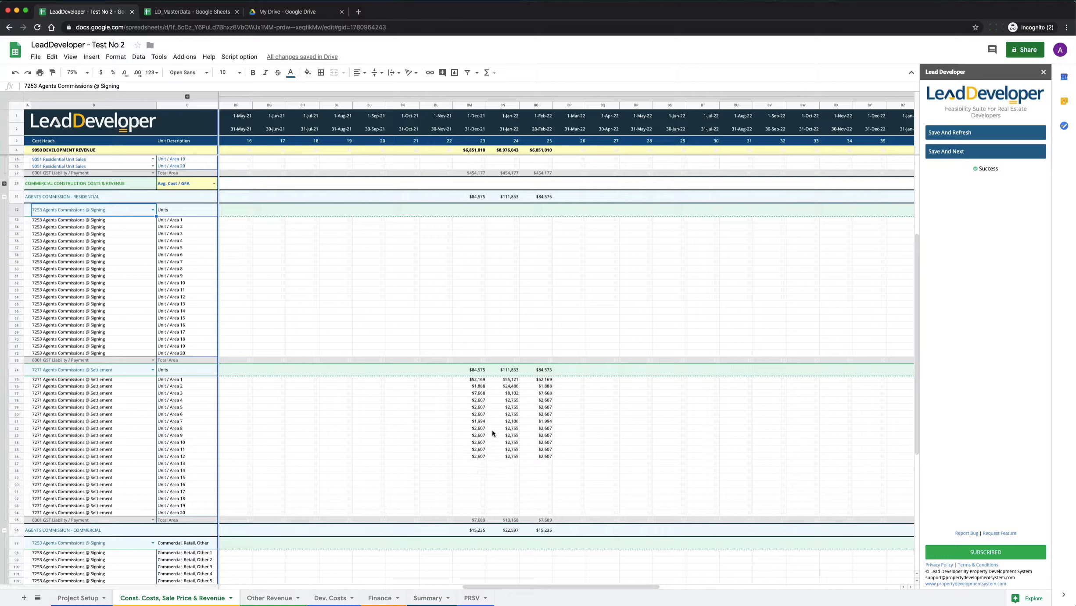
scroll(529, 470, "up", 5)
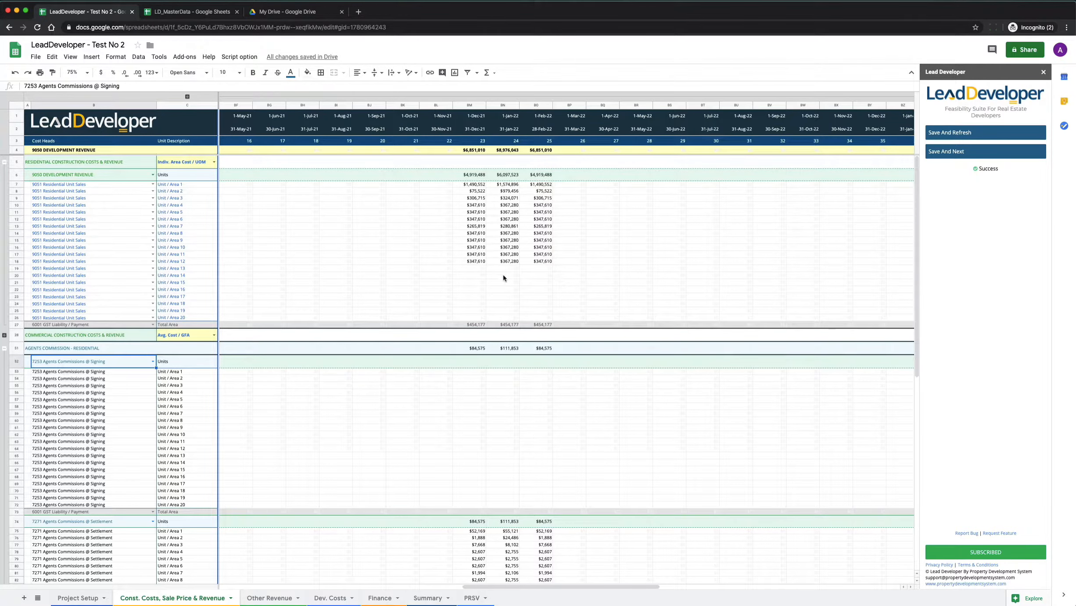
scroll(542, 246, "down", 7)
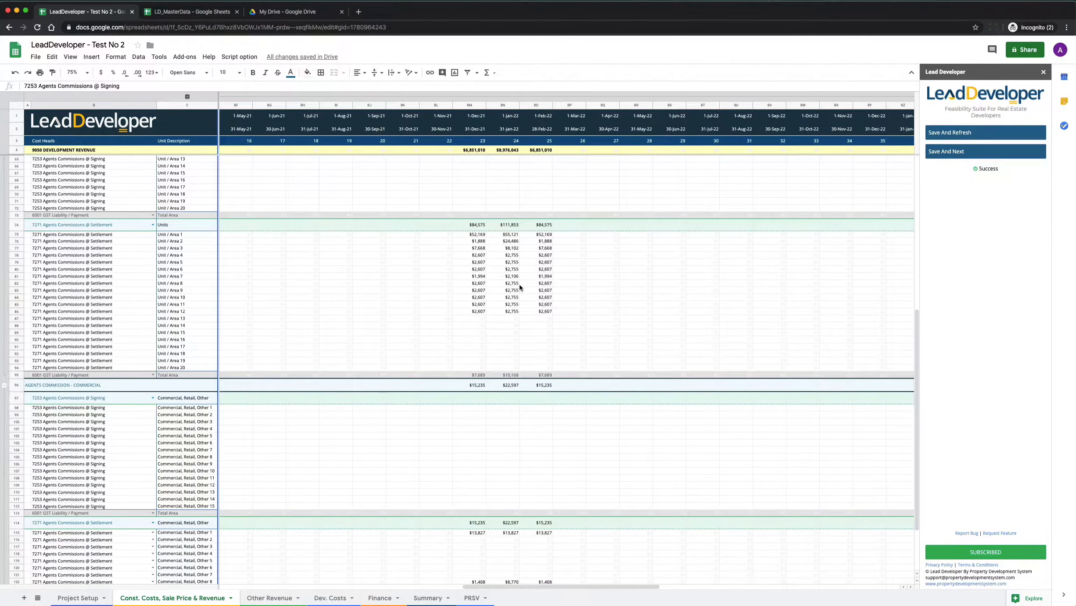
scroll(520, 284, "left", 15)
scroll(443, 295, "up", 7)
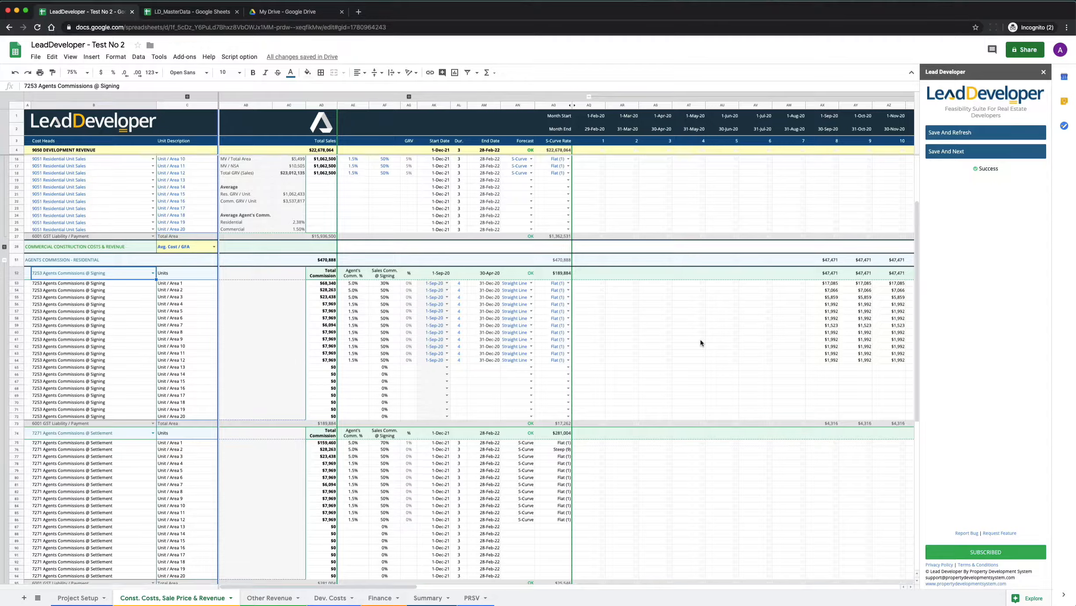
scroll(684, 355, "right", 5)
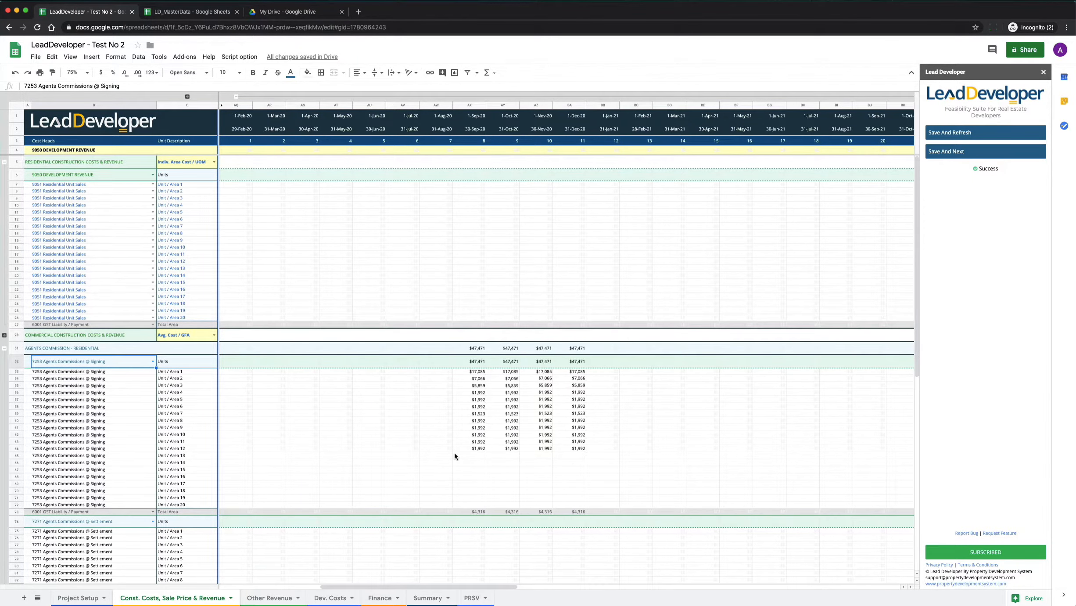
scroll(454, 453, "left", 5)
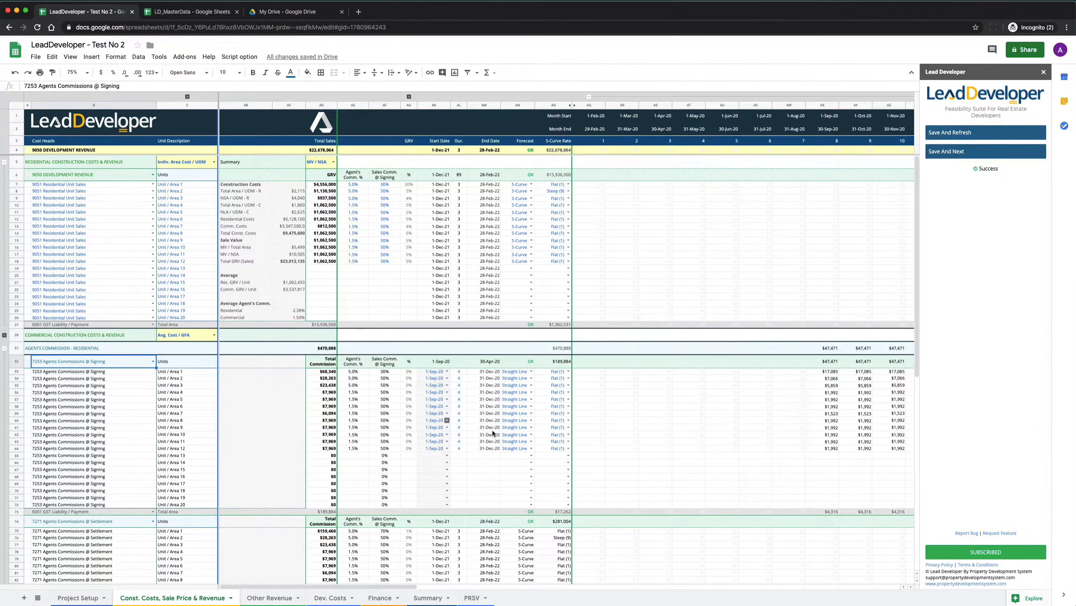
scroll(104, 402, "down", 6)
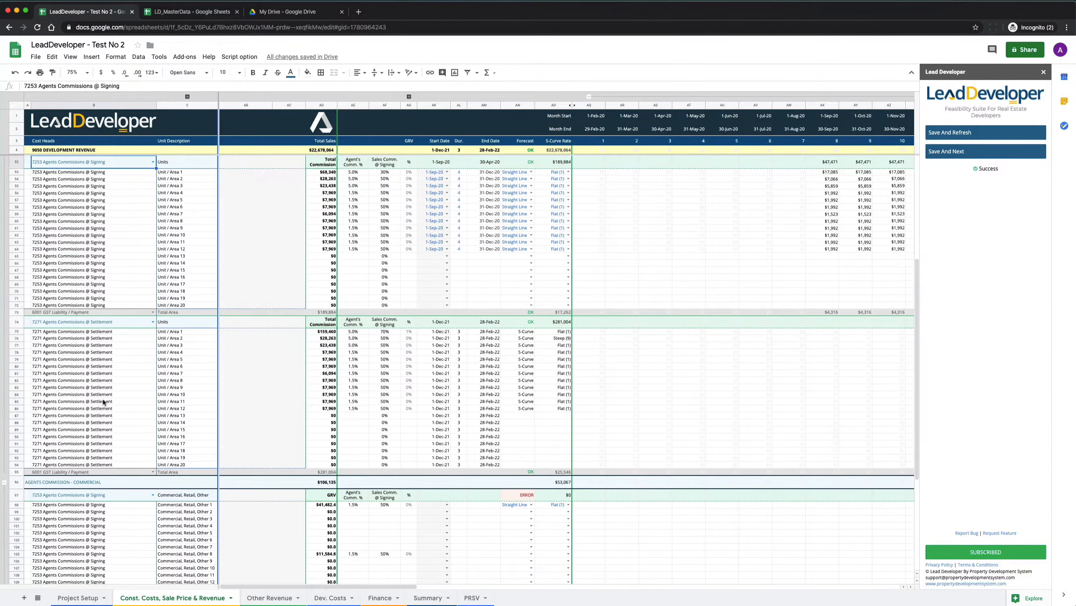
scroll(83, 299, "up", 5)
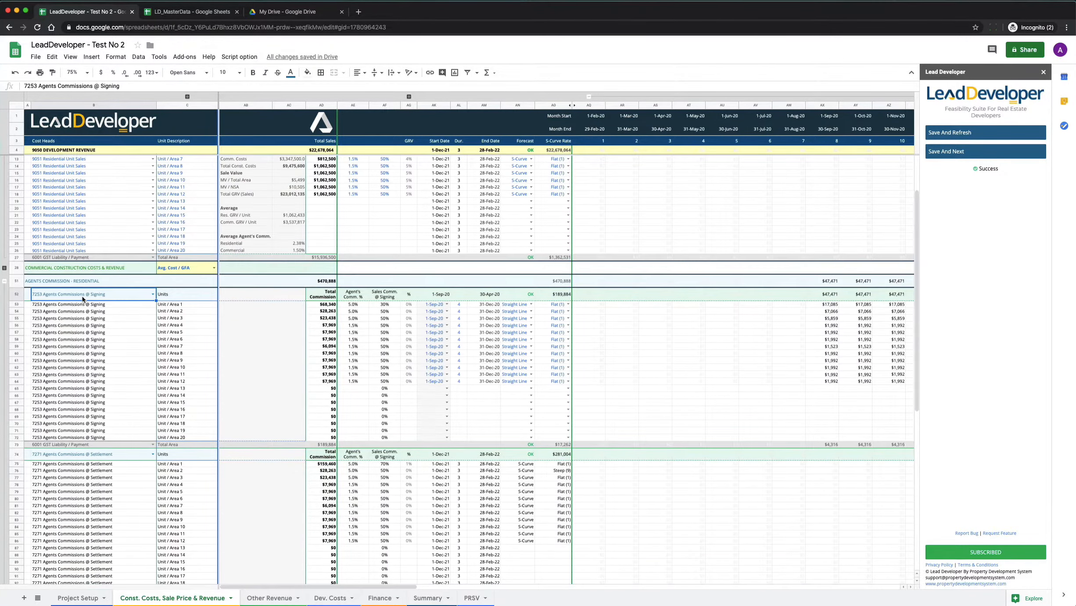
Step: Collapse the residential agents commission section and check the commercial signing start date options and forecast status
left_click(5, 281)
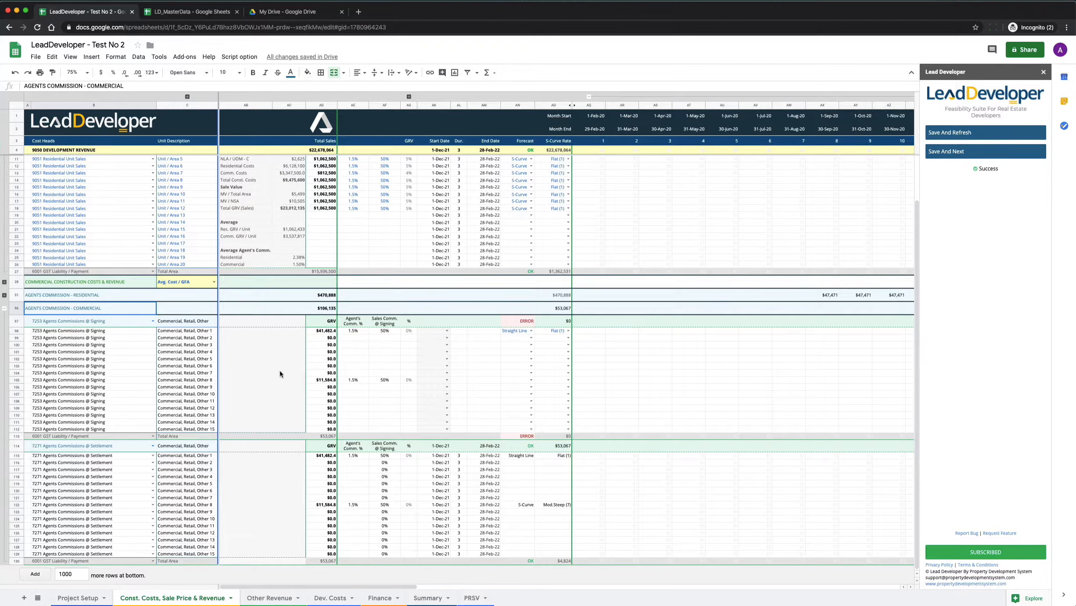
left_click(447, 331)
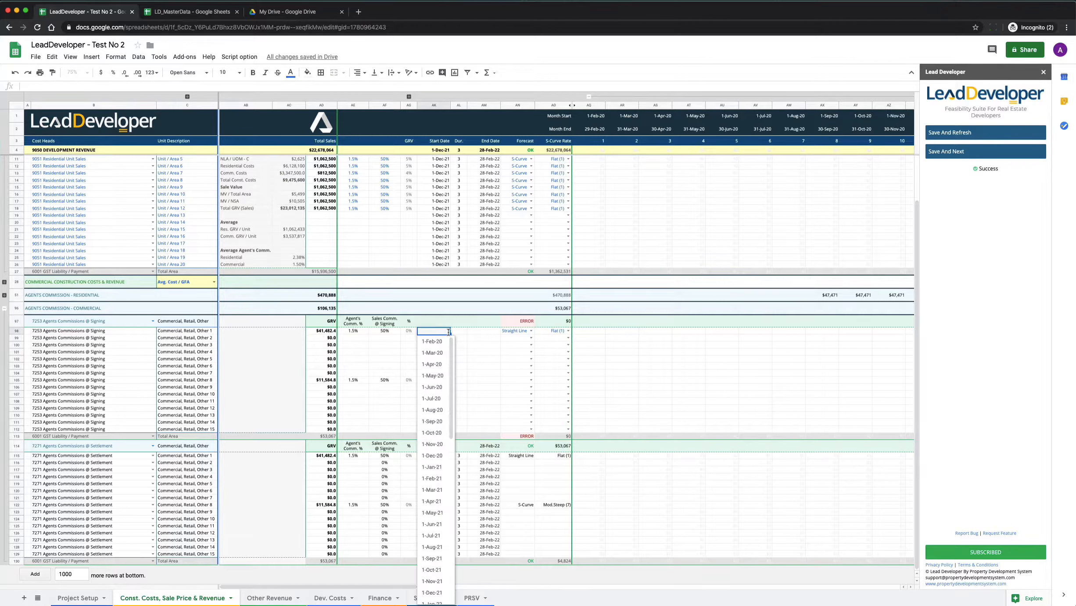
left_click(516, 323)
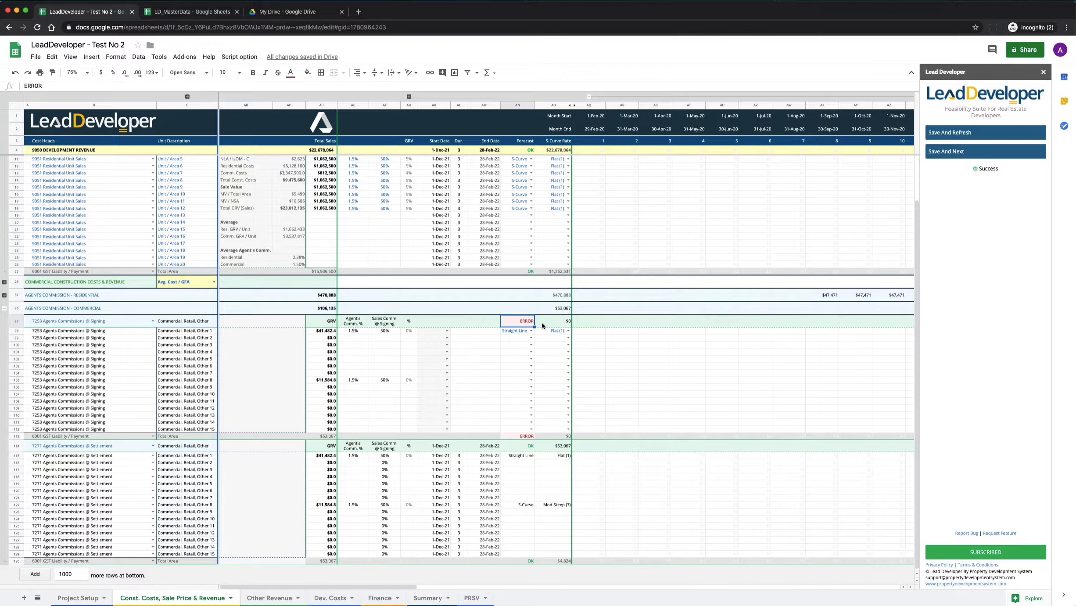
scroll(501, 334, "up", 2)
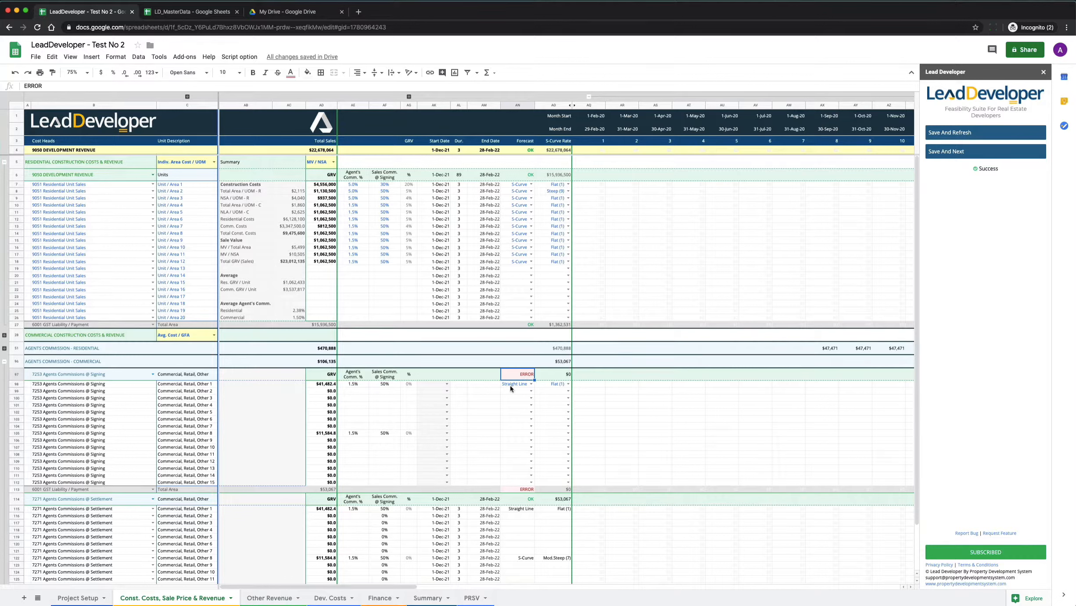
Step: Set the Commercial, Retail, Other 8 commission at signing to a Straight Line forecast with a Flat (1) S-curve rate
left_click(509, 433)
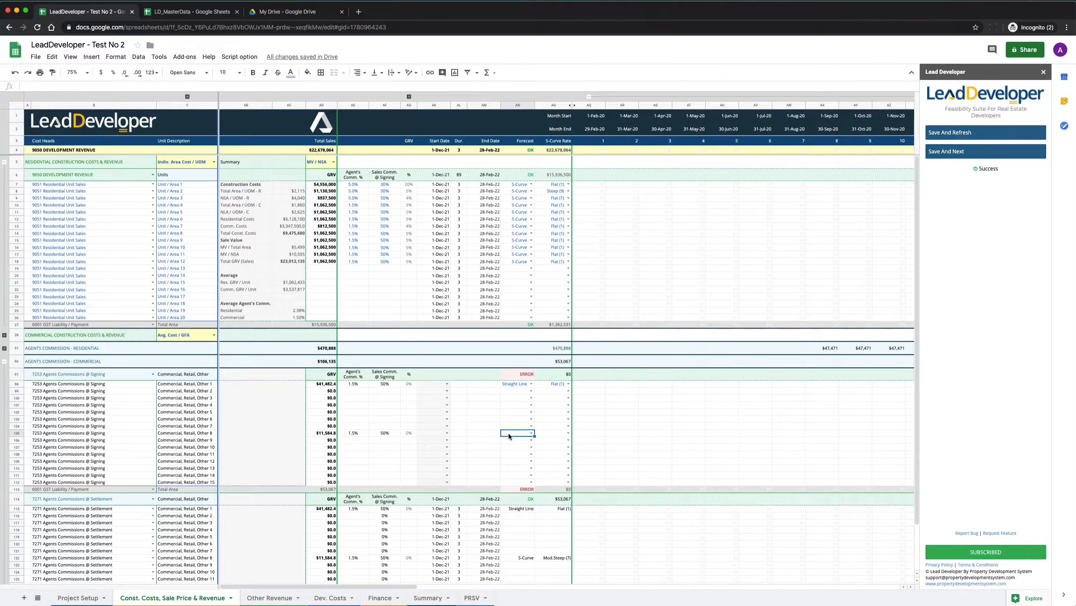
left_click(531, 433)
left_click(517, 442)
left_click(560, 434)
left_click(569, 434)
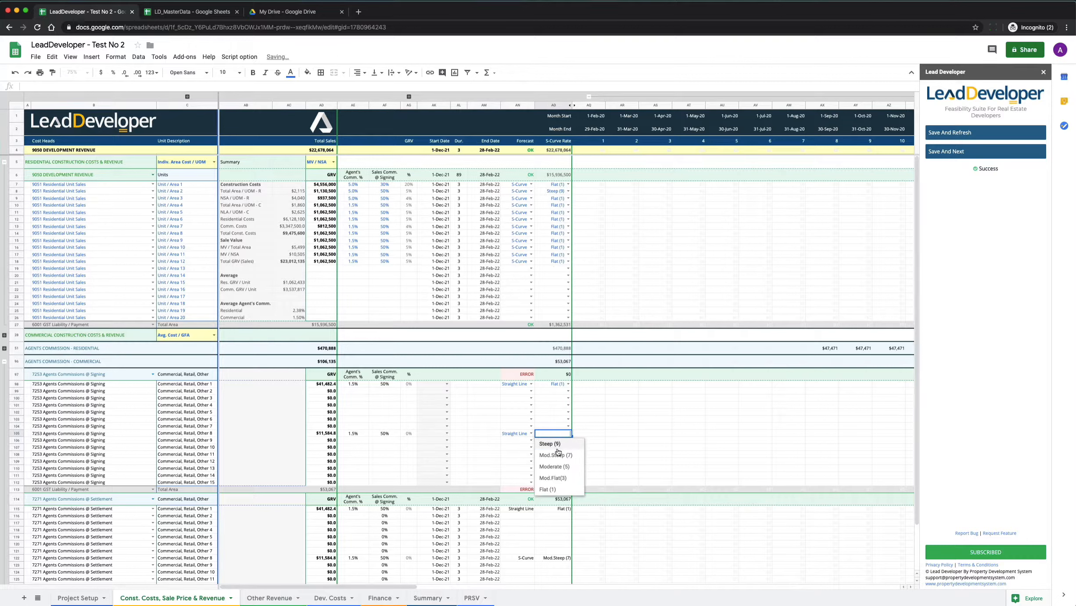
left_click(558, 441)
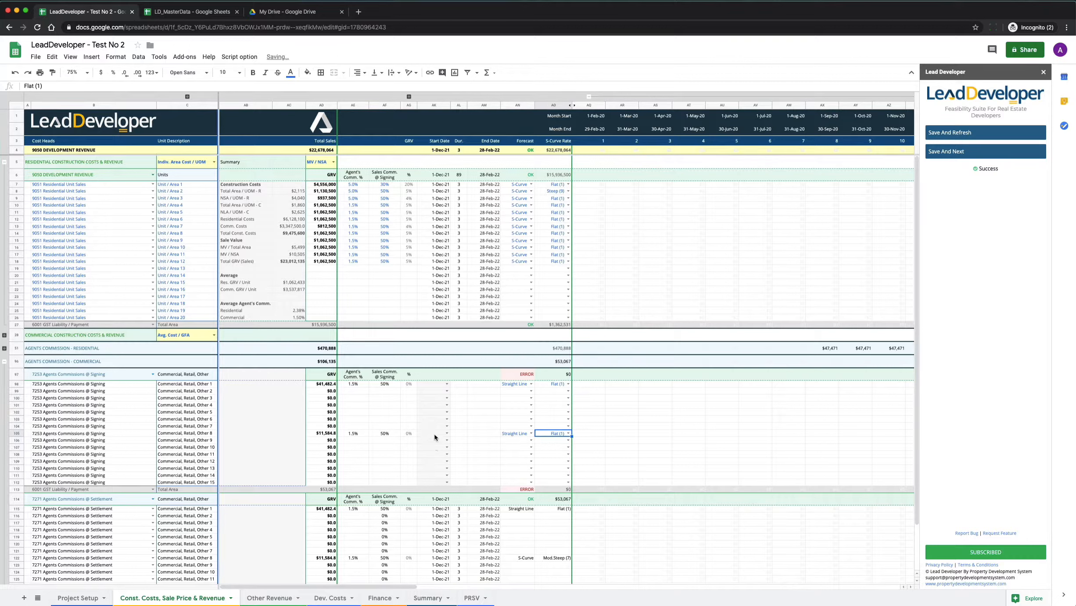
Step: Schedule the Commercial, Retail, Other 1 commission at signing to start 1-Sep-20 with a duration of 2
left_click(441, 384)
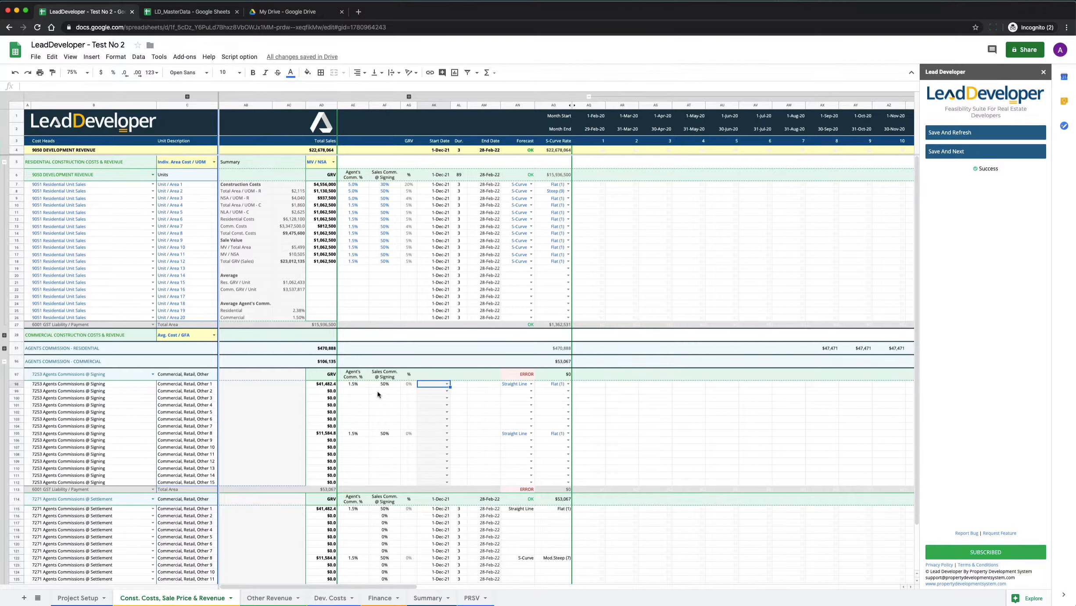
left_click(446, 384)
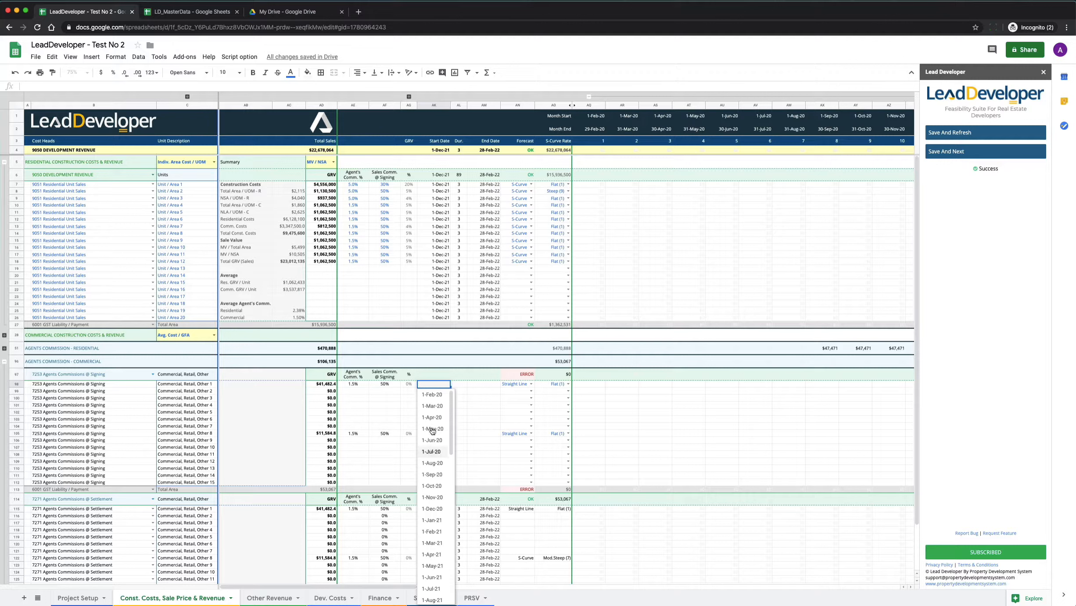
left_click(432, 474)
left_click(461, 385)
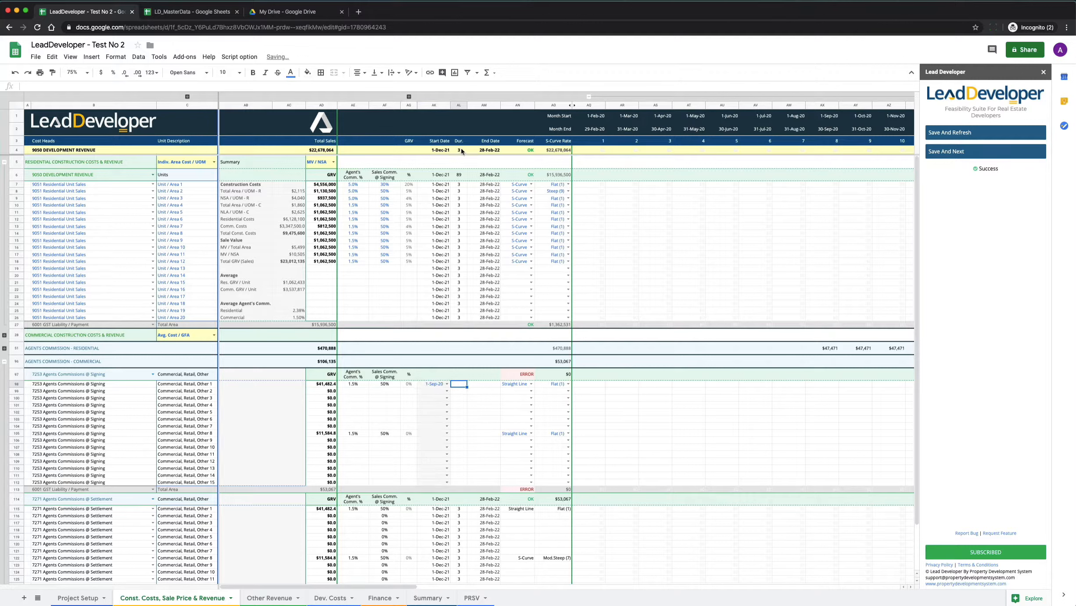
type("2")
key("Return")
Step: Schedule the Commercial, Retail, Other 8 commission at signing with a duration of 2 and a 1-Sep-20 start date
key("Down")
key("Down")
key("Down")
key("Down")
key("Down")
key("Down")
type("2")
key("Return")
key("Up")
key("Left")
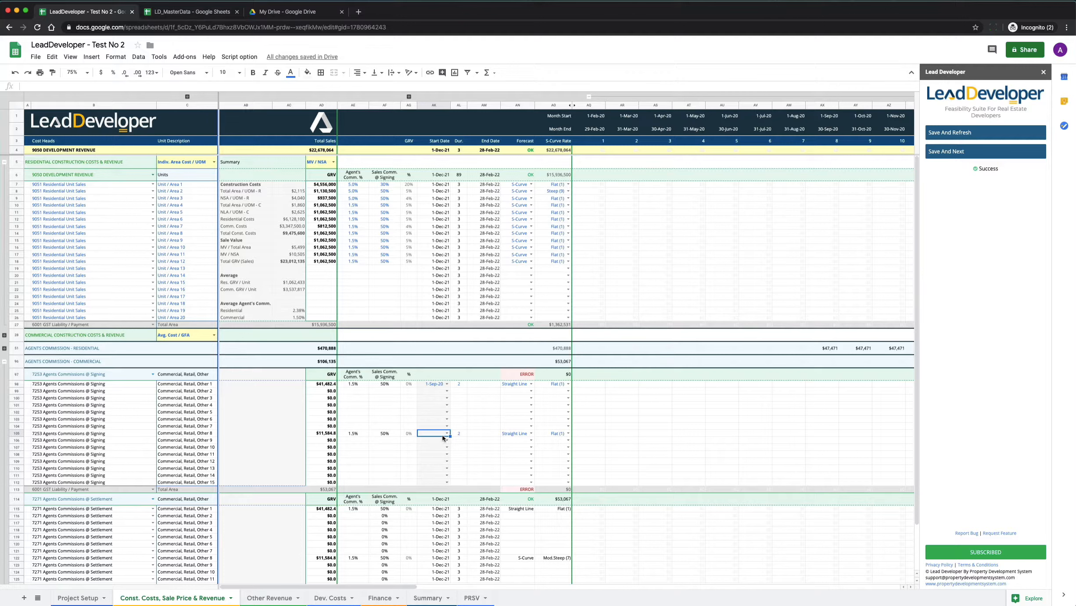
left_click(447, 433)
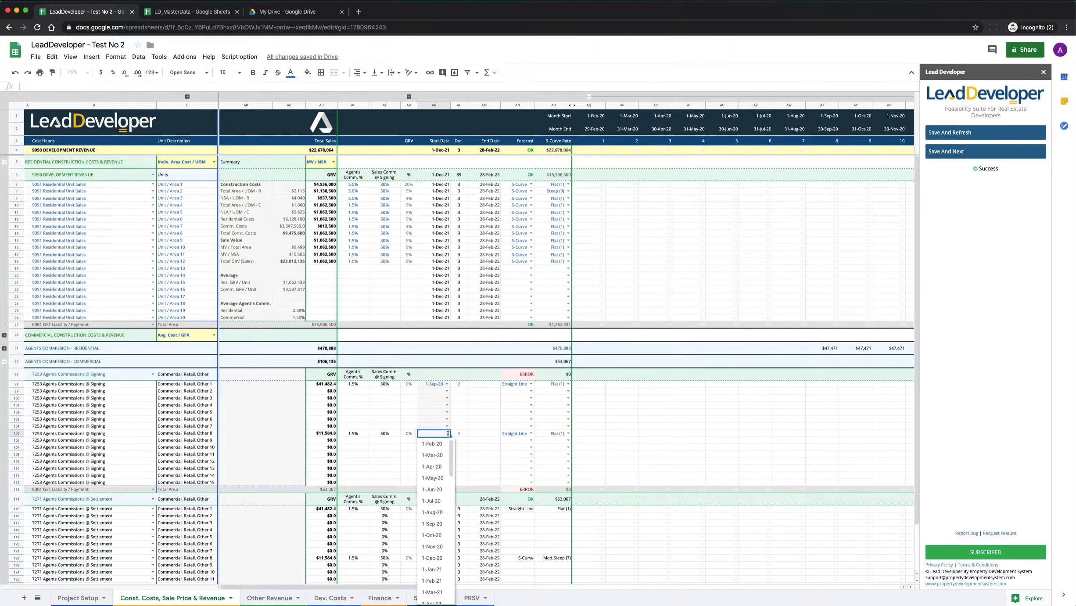
left_click(437, 525)
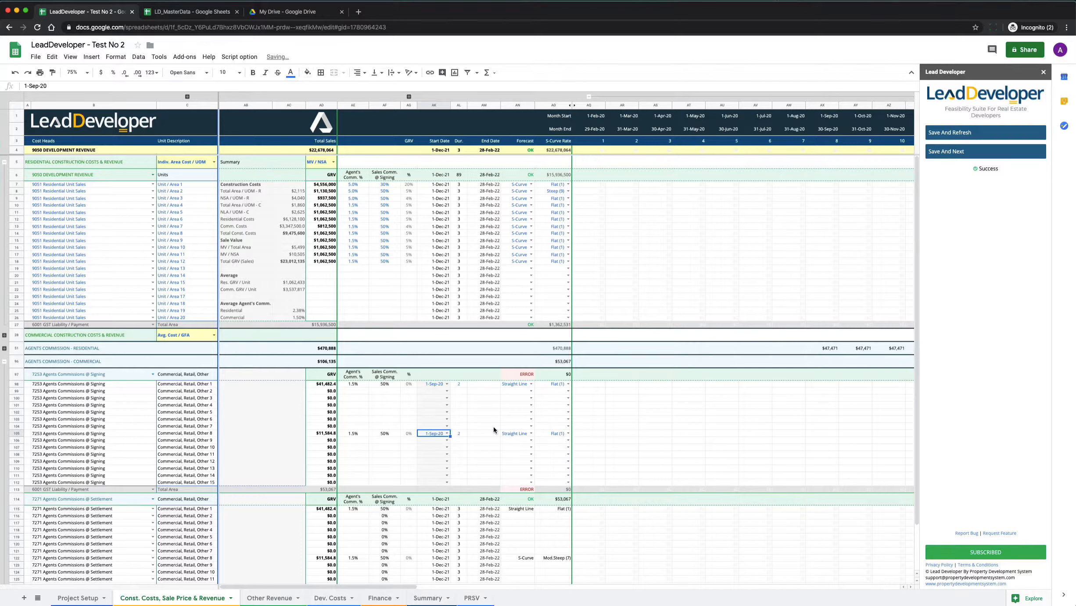
Step: Save and refresh the sheet, and check the monthly commercial commission payments at signing
left_click(974, 132)
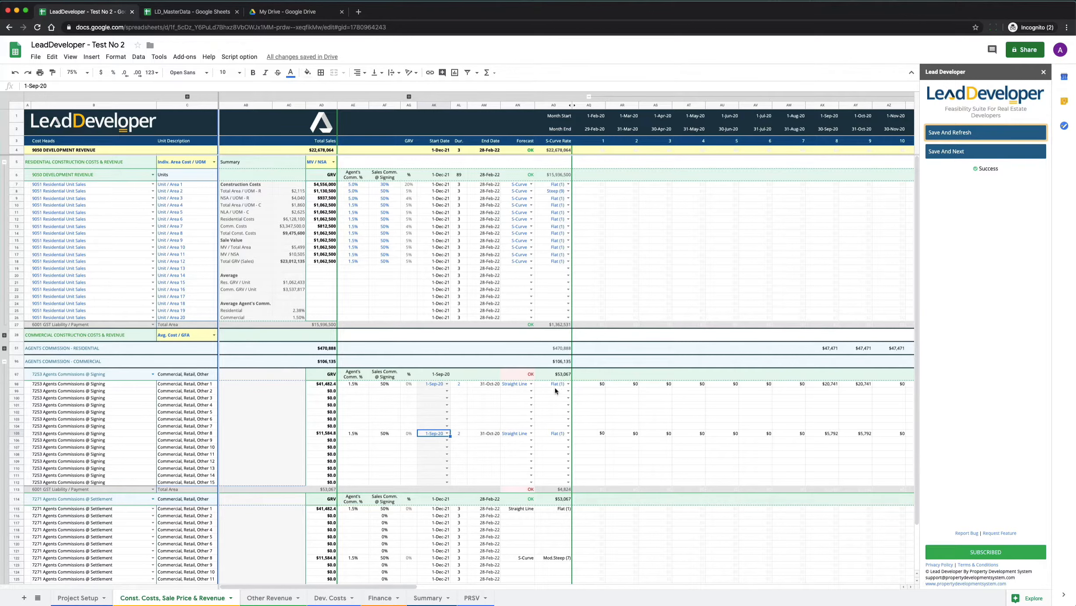
scroll(736, 428, "right", 1)
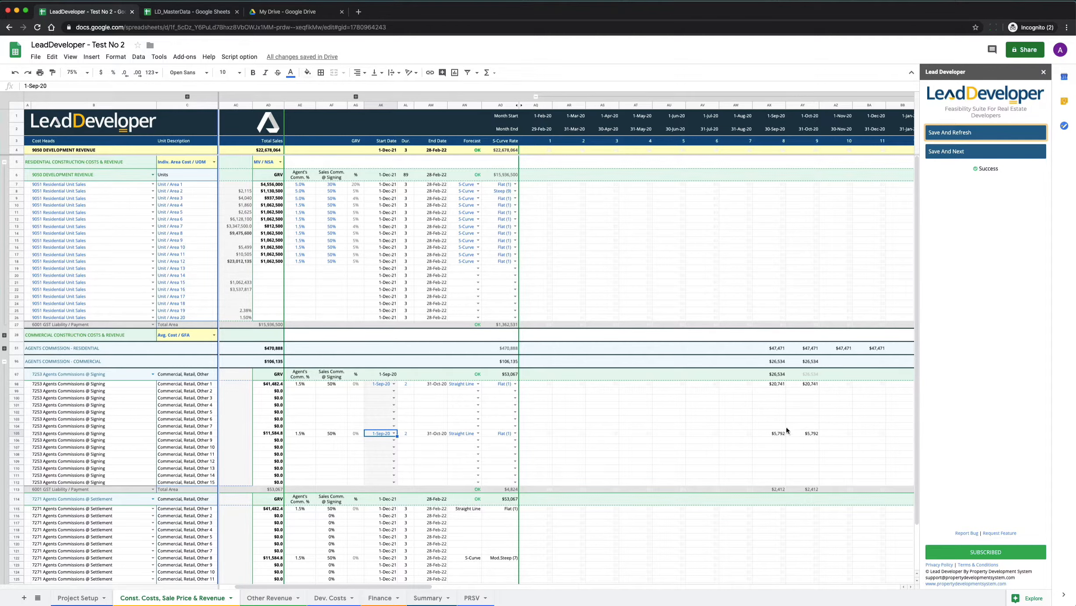
scroll(779, 427, "left", 1)
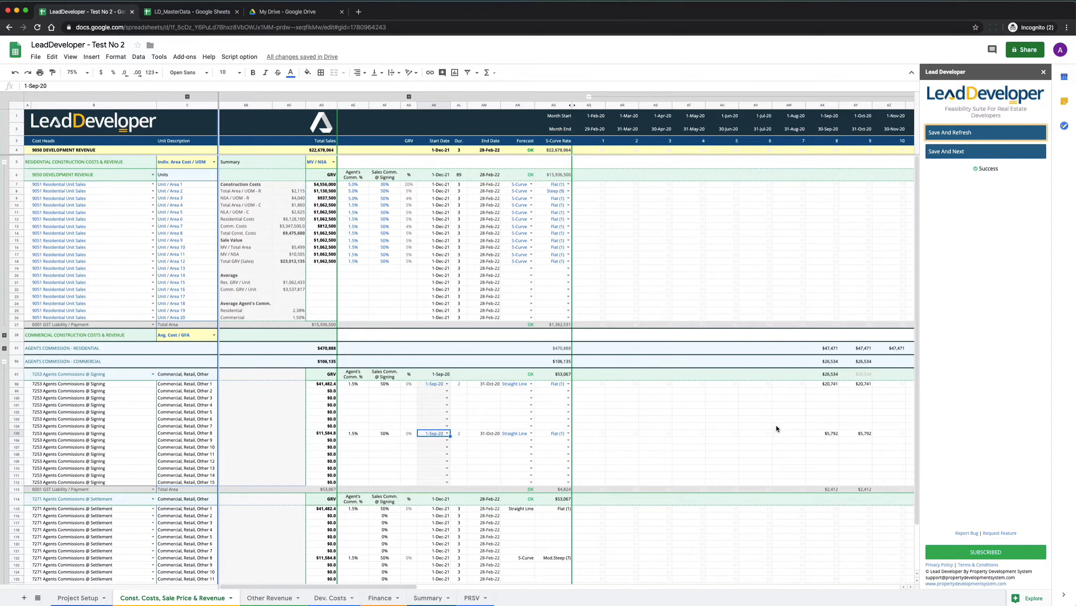
left_click(949, 133)
Step: Examine the monthly commercial agents commission payments at settlement alongside the residential unit sales
scroll(437, 419, "down", 2)
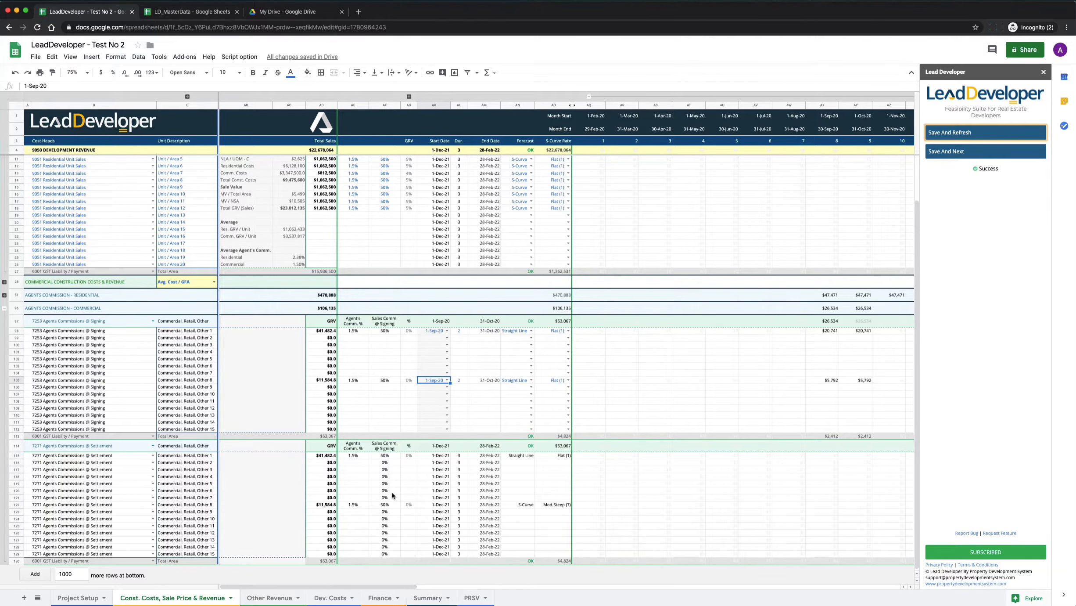
scroll(392, 494, "right", 10)
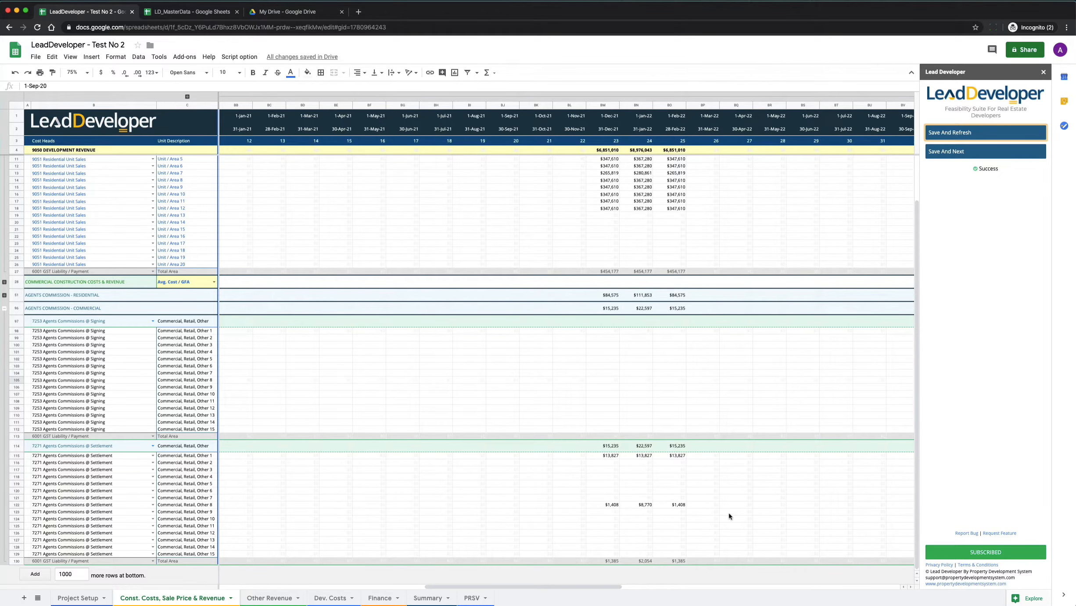
scroll(717, 518, "up", 2)
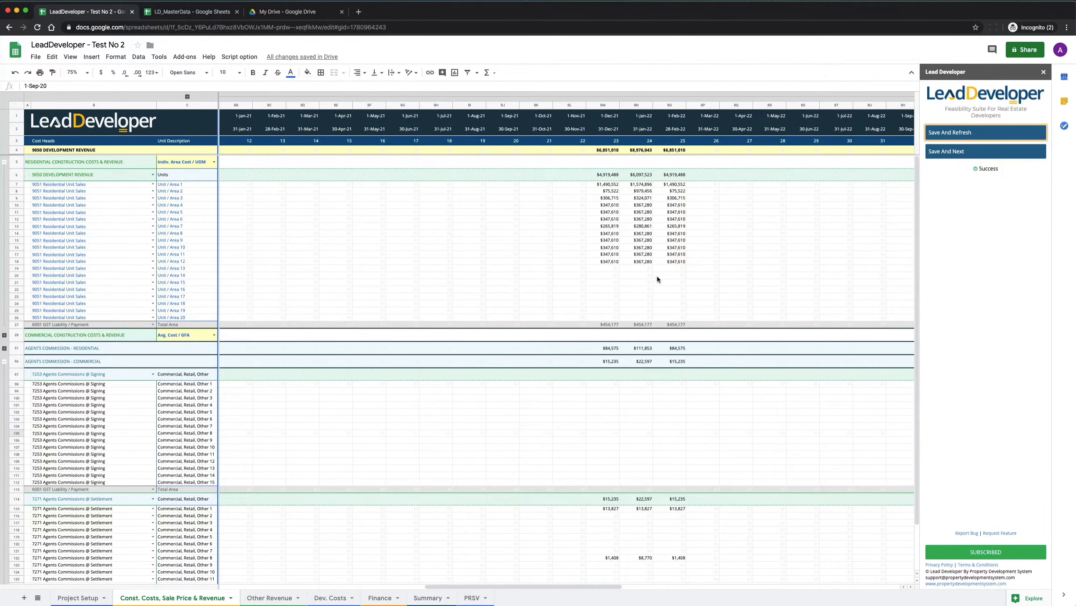
scroll(683, 303, "left", 4)
scroll(683, 303, "left", 8)
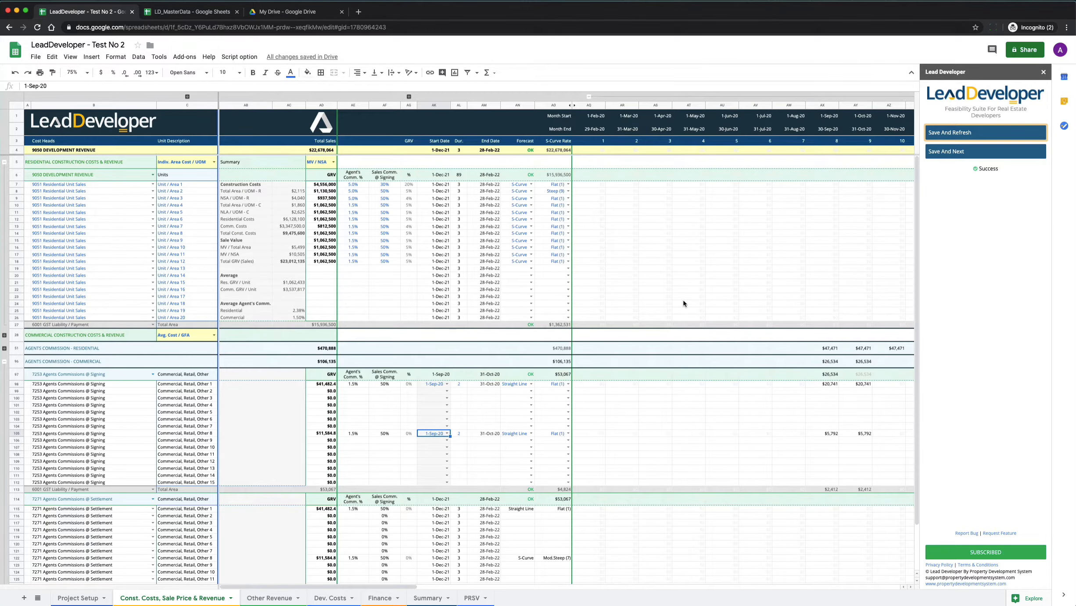
Step: Collapse the commercial agents commission section and expand the grouped construction cost and market value columns
left_click(5, 362)
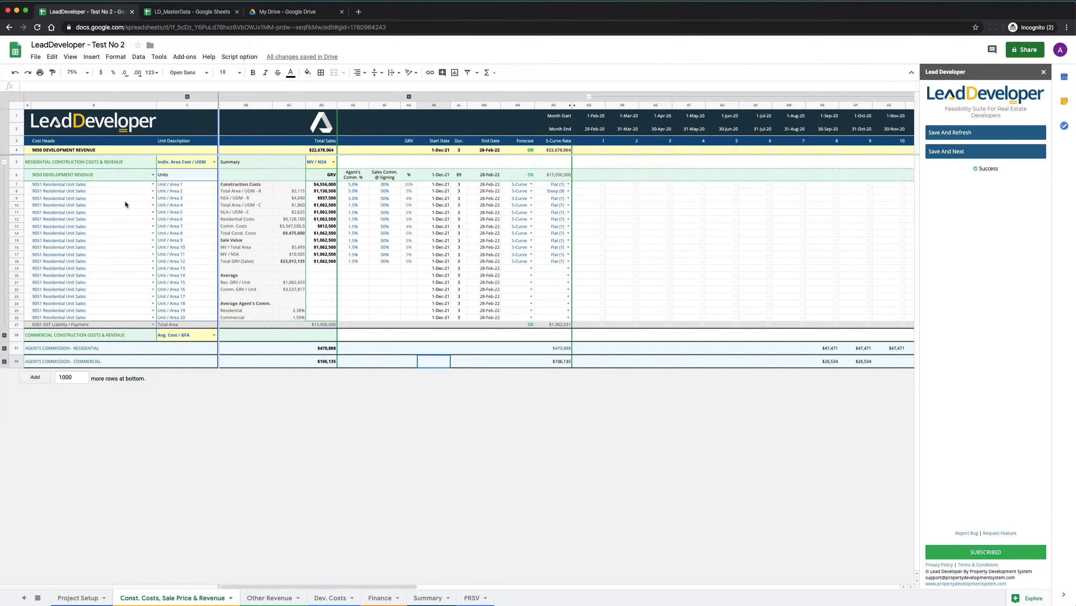
left_click(187, 97)
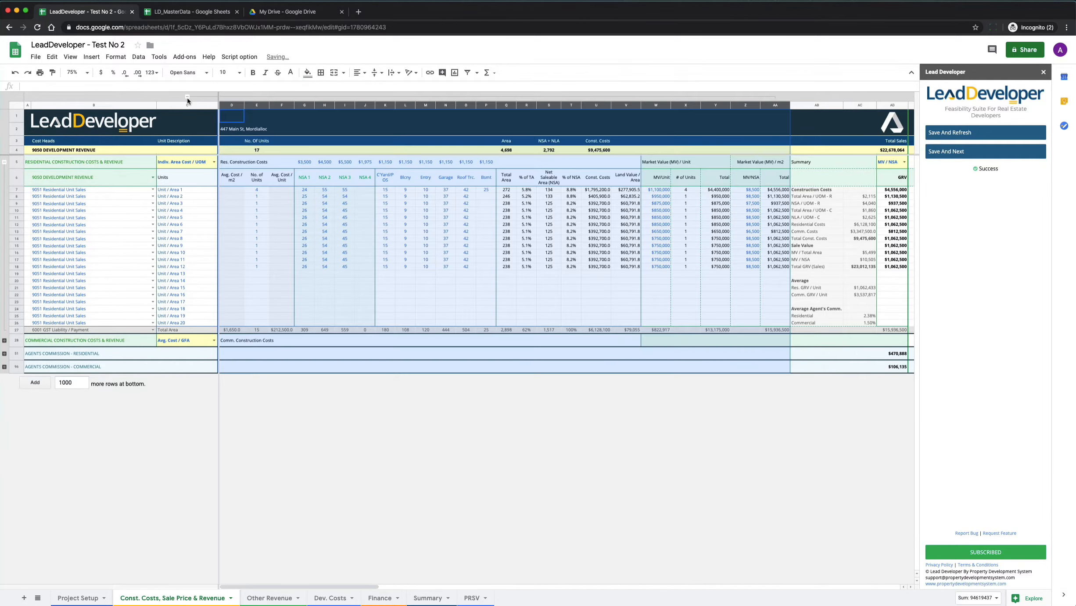
left_click(257, 217)
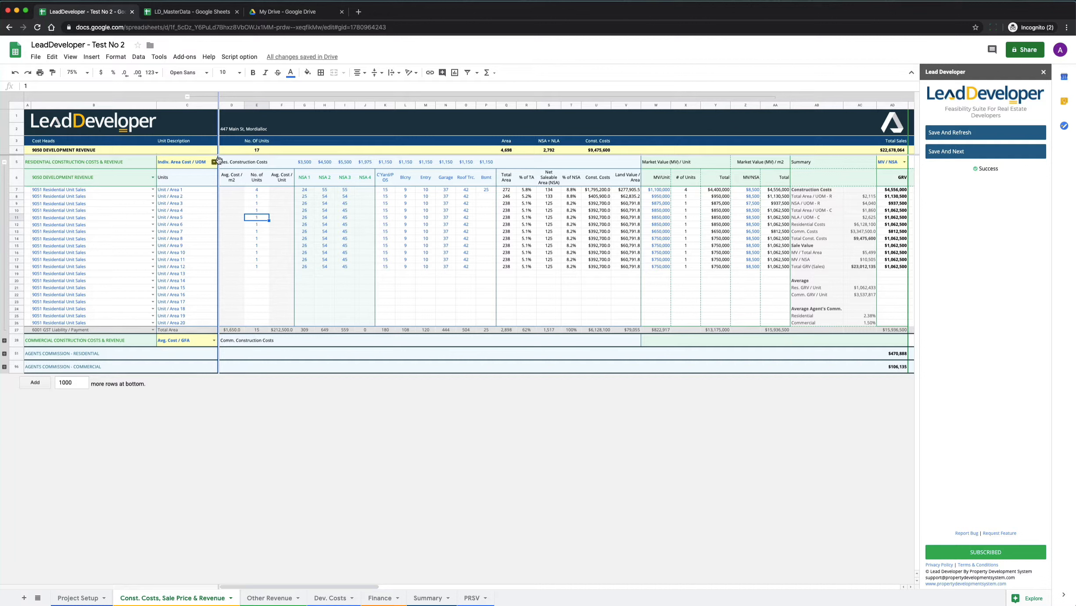
Step: Review the residential construction cost method options, keeping Indiv. Area Cost / UOM
left_click(194, 161)
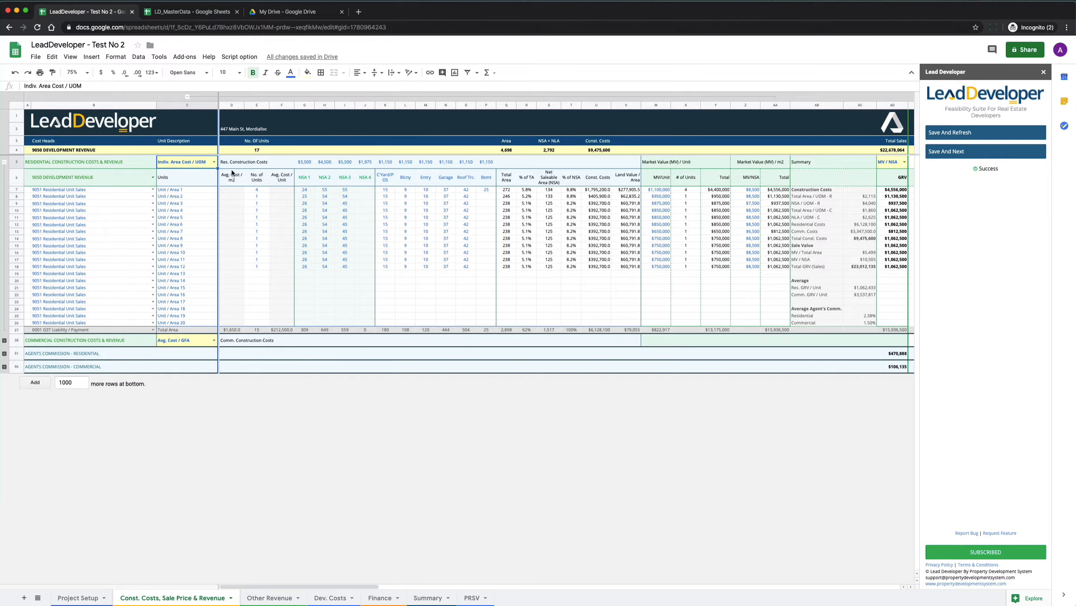
left_click(215, 163)
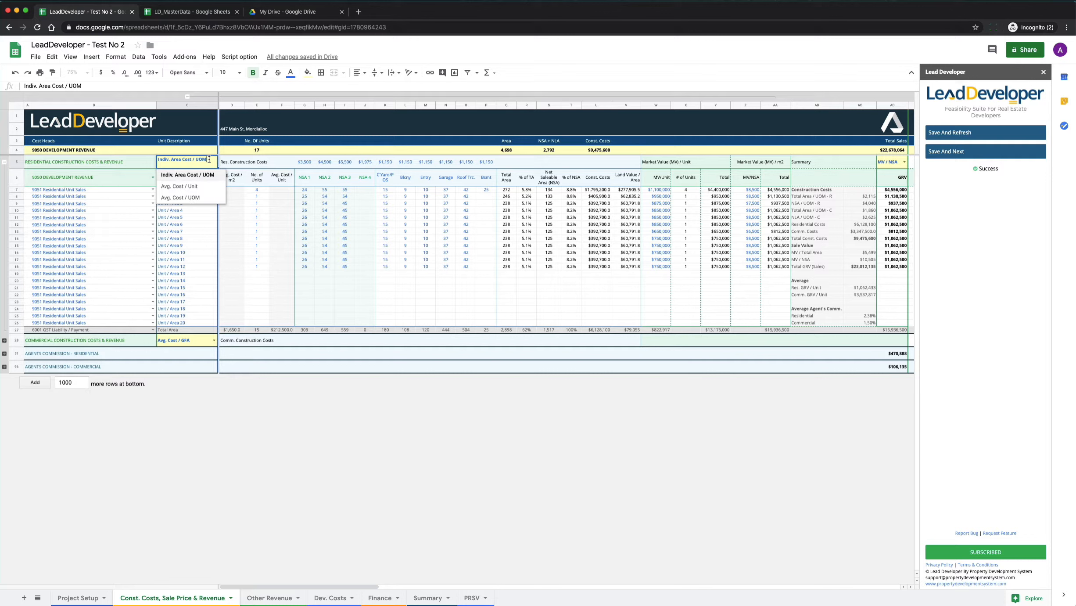
left_click(235, 163)
left_click(177, 163)
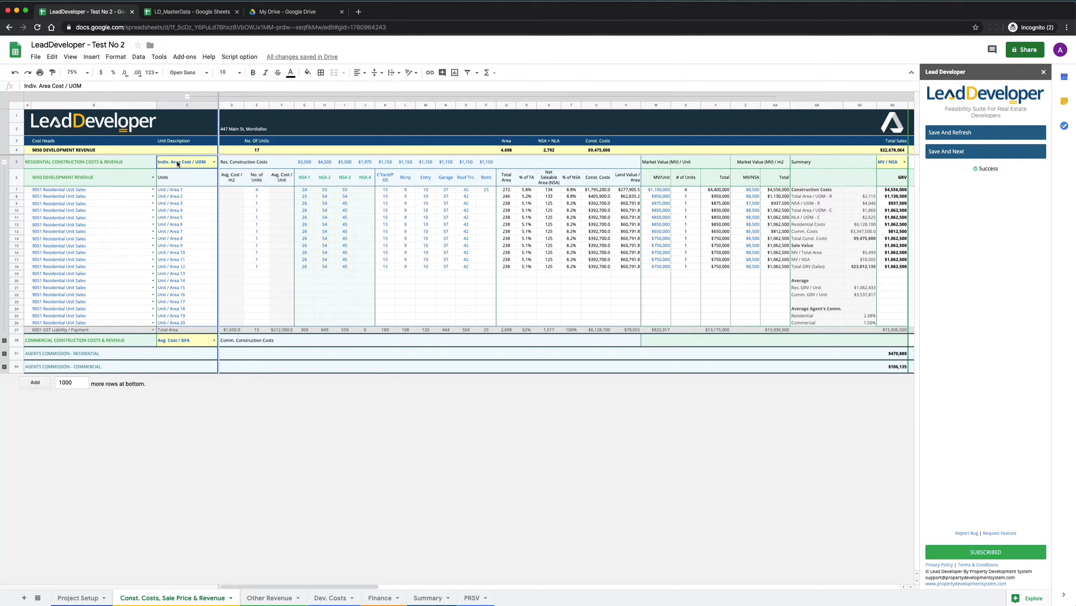
Step: Examine the residential construction cost rates for NSA 1 to NSA 4 and the courtyard area
left_click(309, 163)
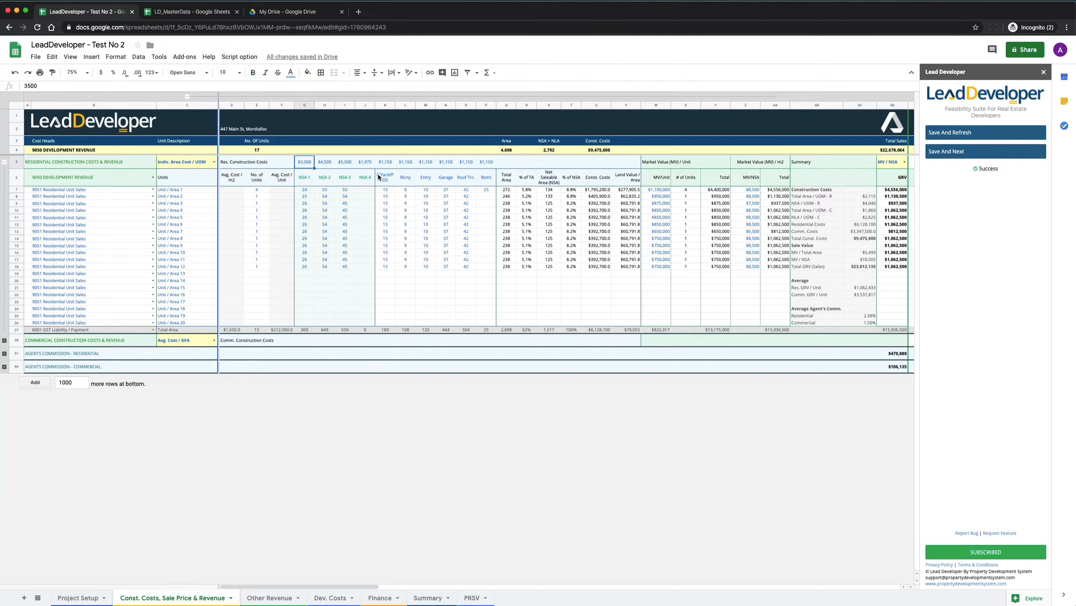
left_click(325, 164)
left_click(346, 164)
left_click(368, 165)
left_click(393, 166)
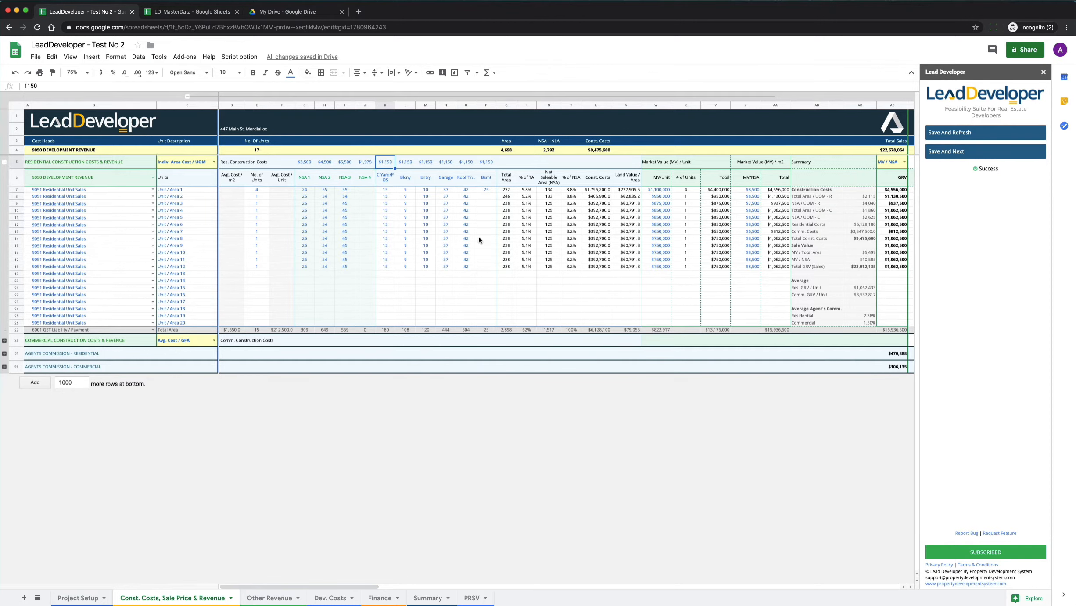
Step: Try the Avg. Cost / Unit method for residential construction costs, and restore Indiv. Area Cost / UOM
left_click(214, 162)
left_click(184, 194)
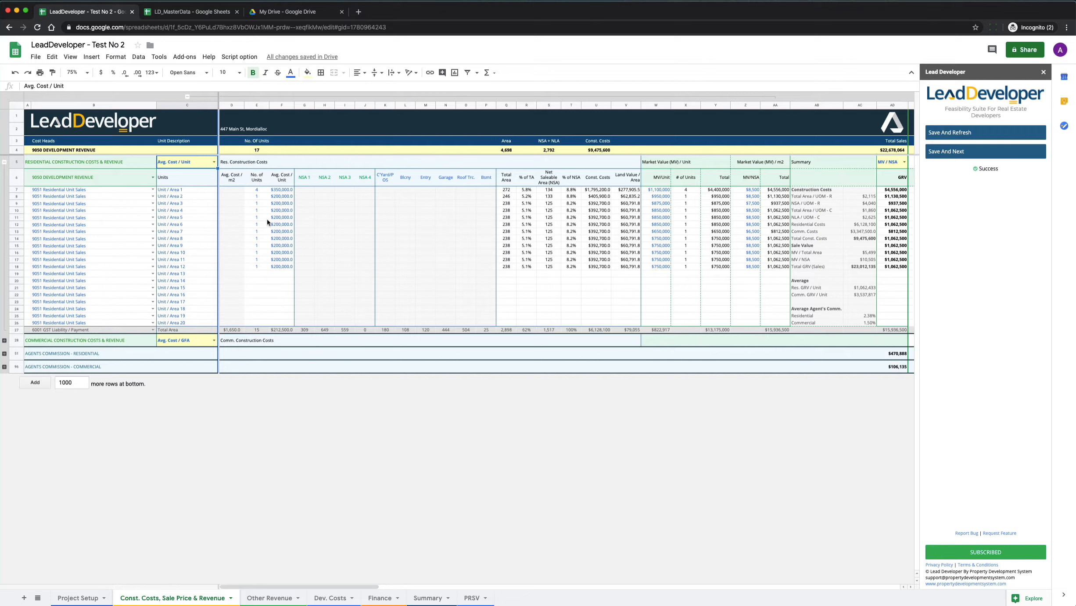
left_click(322, 212)
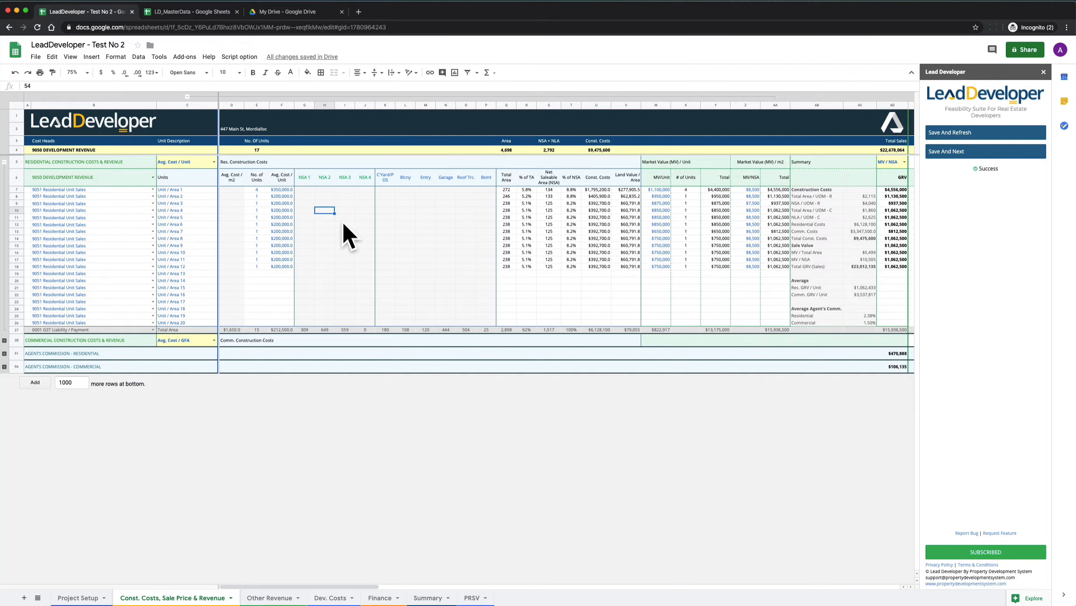
left_click(214, 162)
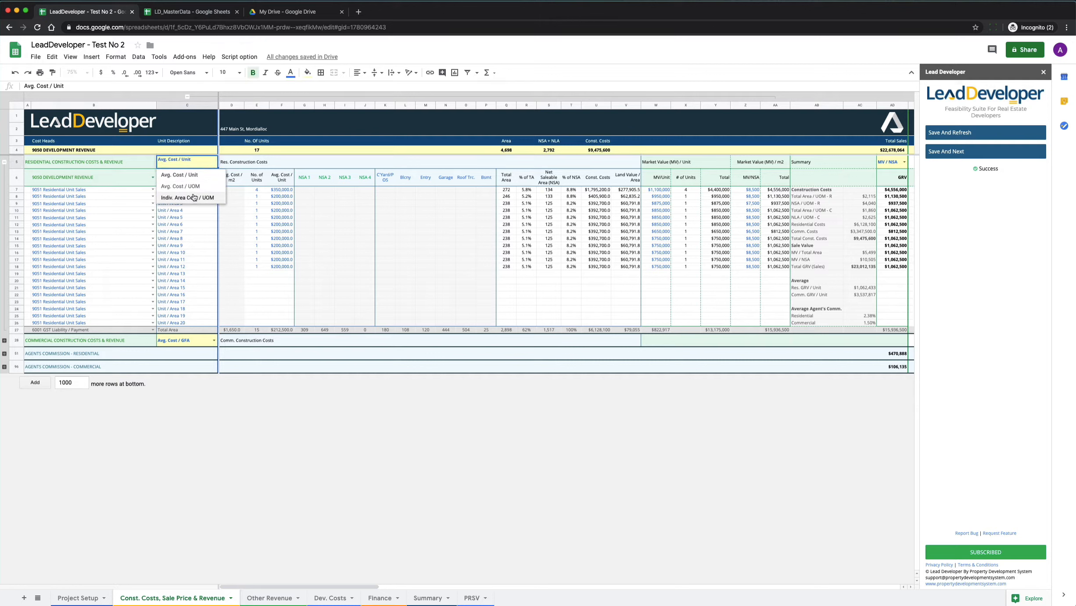
left_click(193, 197)
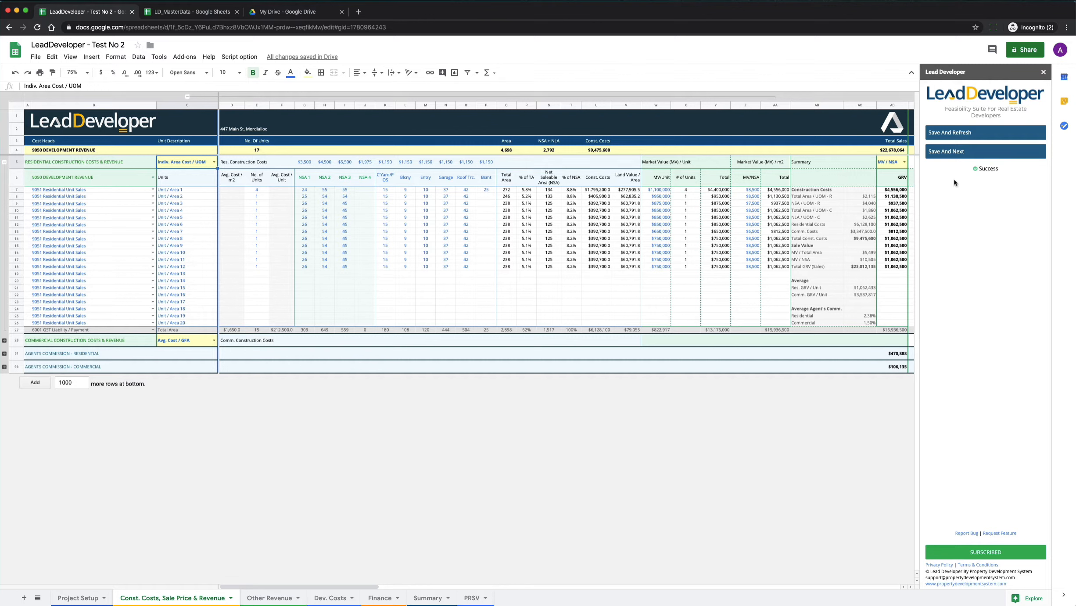
Step: Save the construction costs and revenue sheet, return to it, and expand all its row groups
left_click(952, 153)
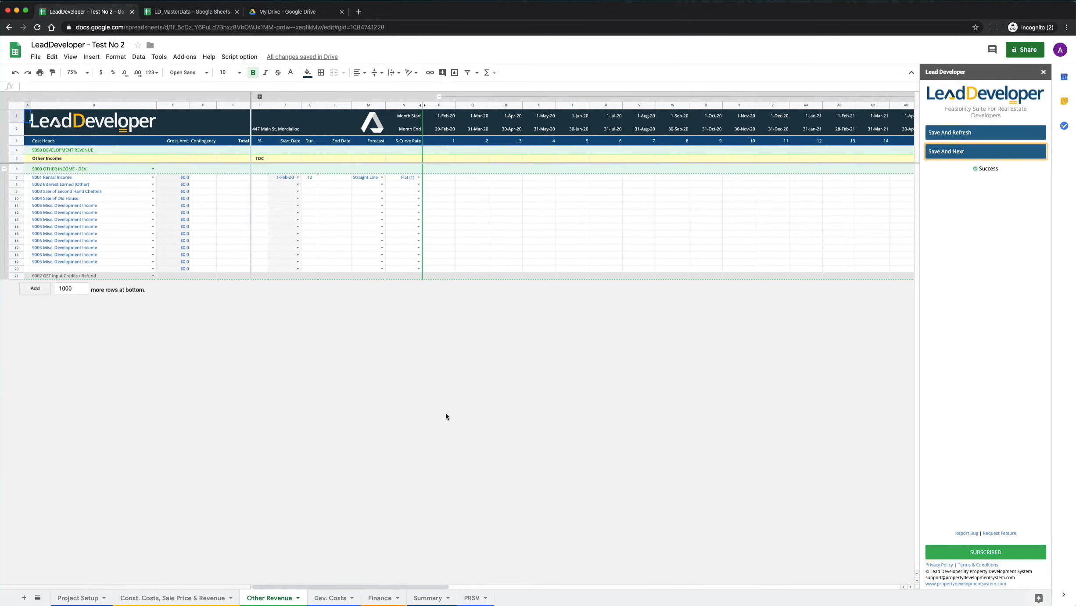
left_click(184, 599)
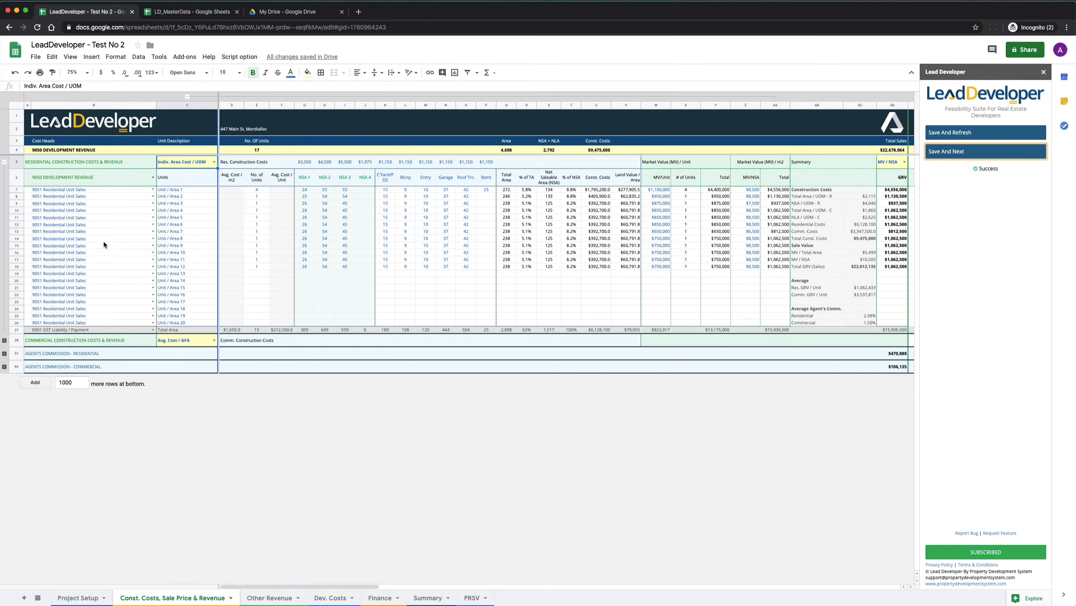
right_click(4, 163)
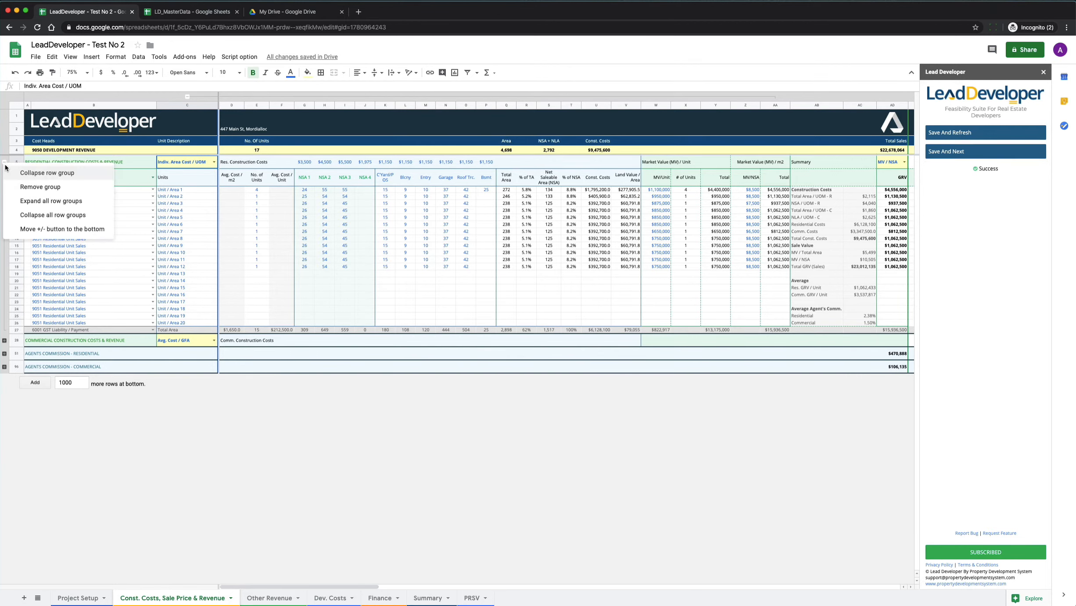
left_click(40, 207)
Step: Check the Forecast status of every residential, commercial and agents commission section, and look over the cost inputs and monthly columns
scroll(351, 335, "right", 10)
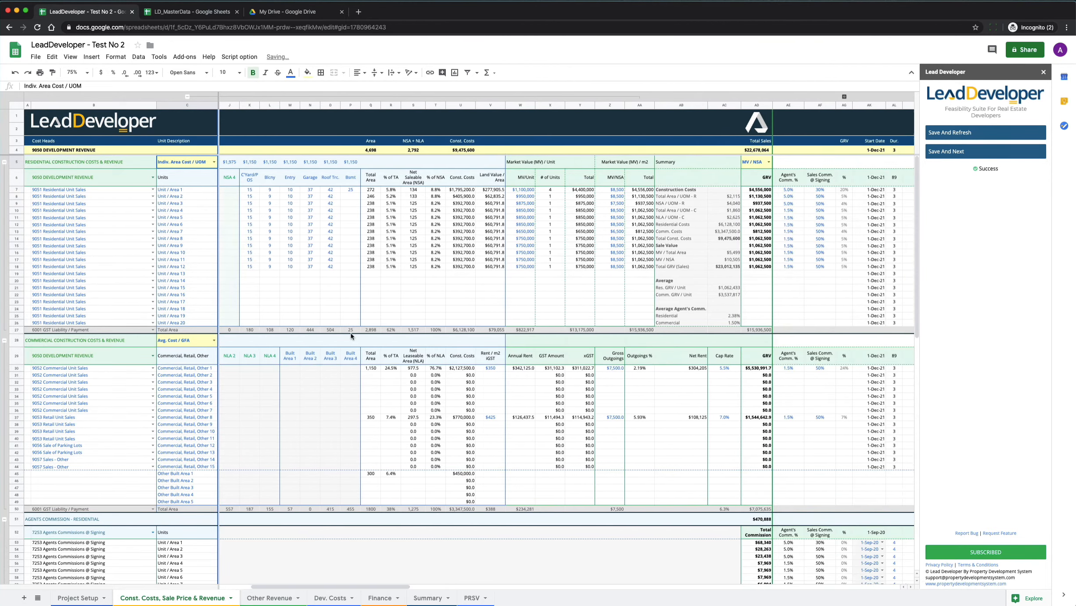
scroll(351, 336, "right", 5)
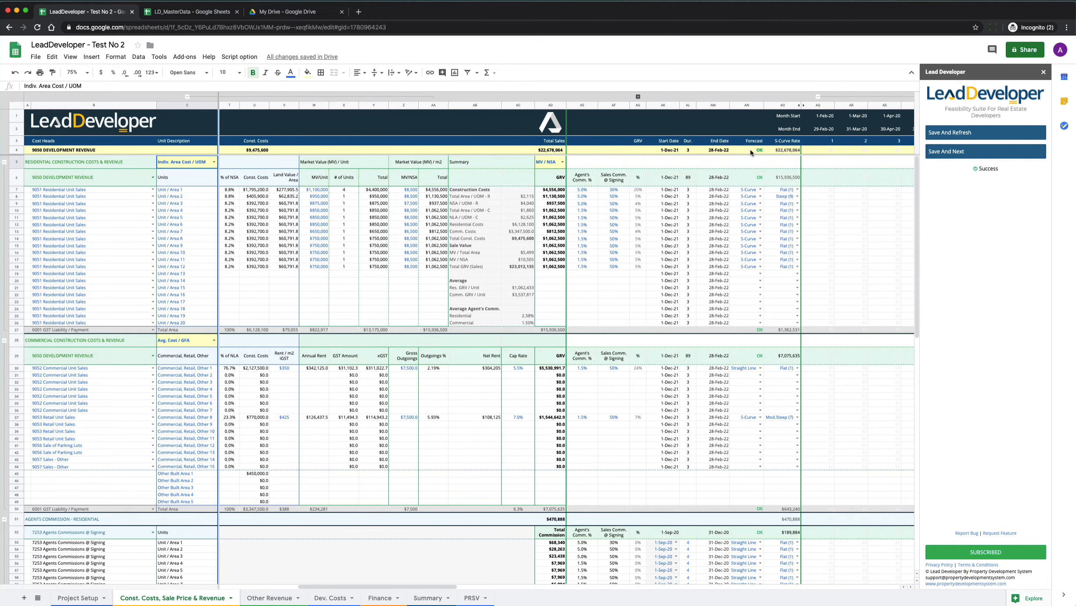
left_click(749, 178)
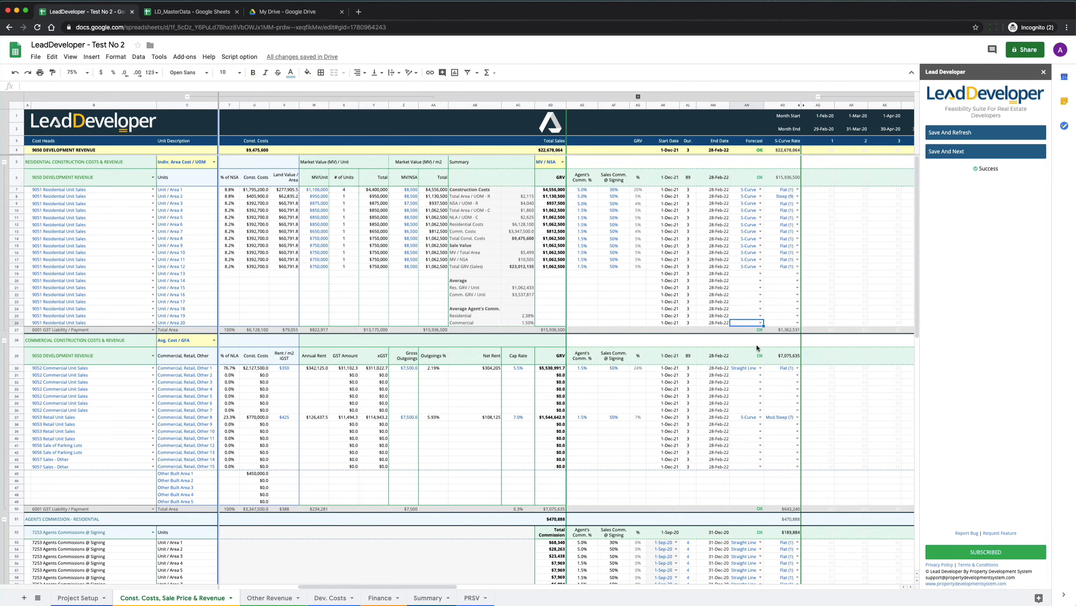
scroll(755, 357, "down", 10)
scroll(755, 357, "down", 11)
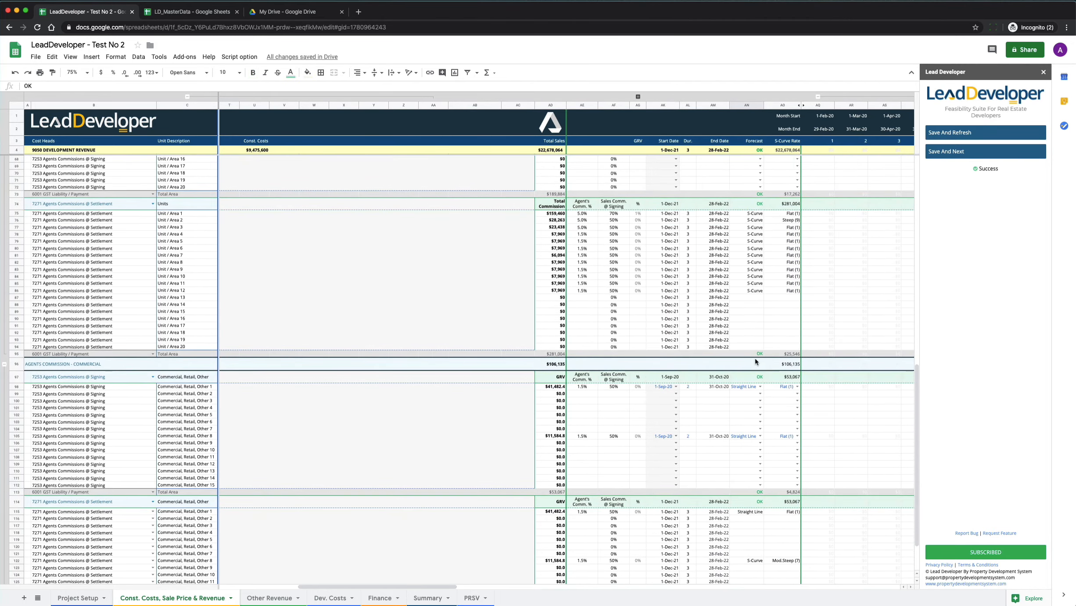
scroll(884, 324, "down", 3)
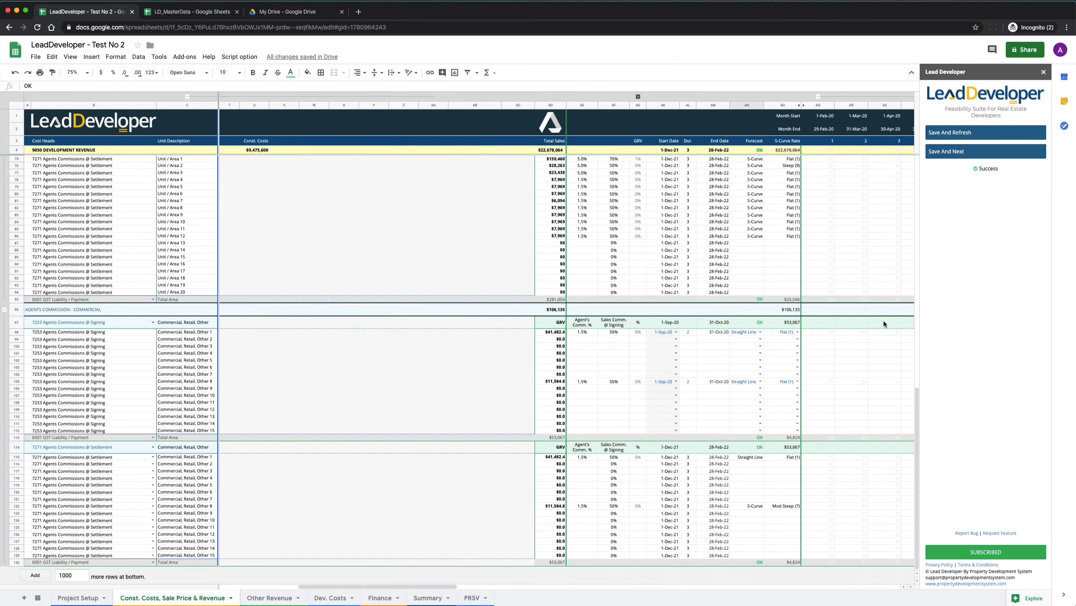
scroll(853, 316, "left", 8)
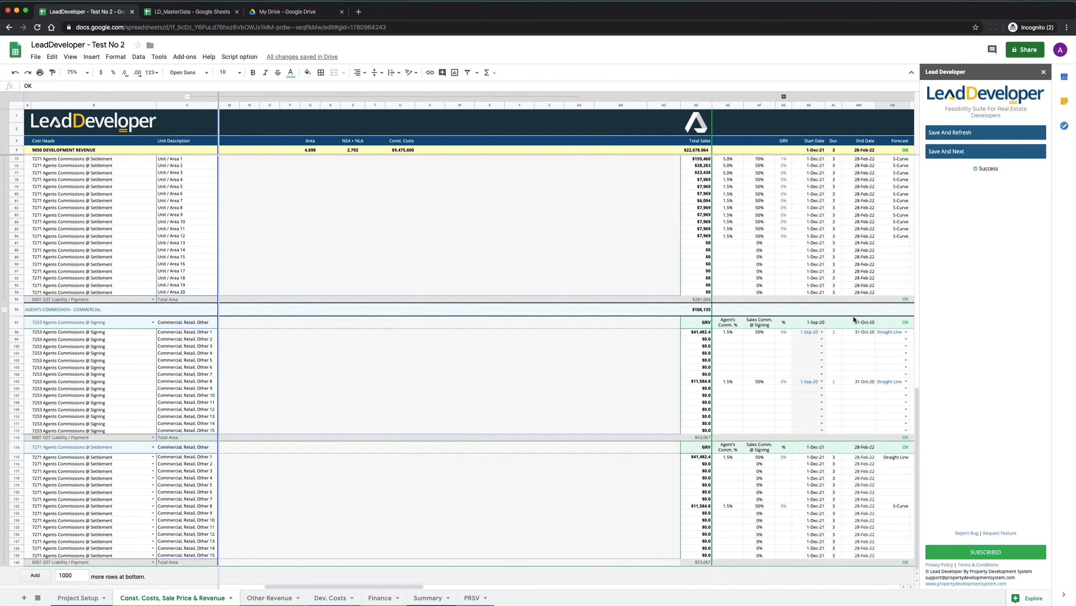
scroll(426, 322, "up", 20)
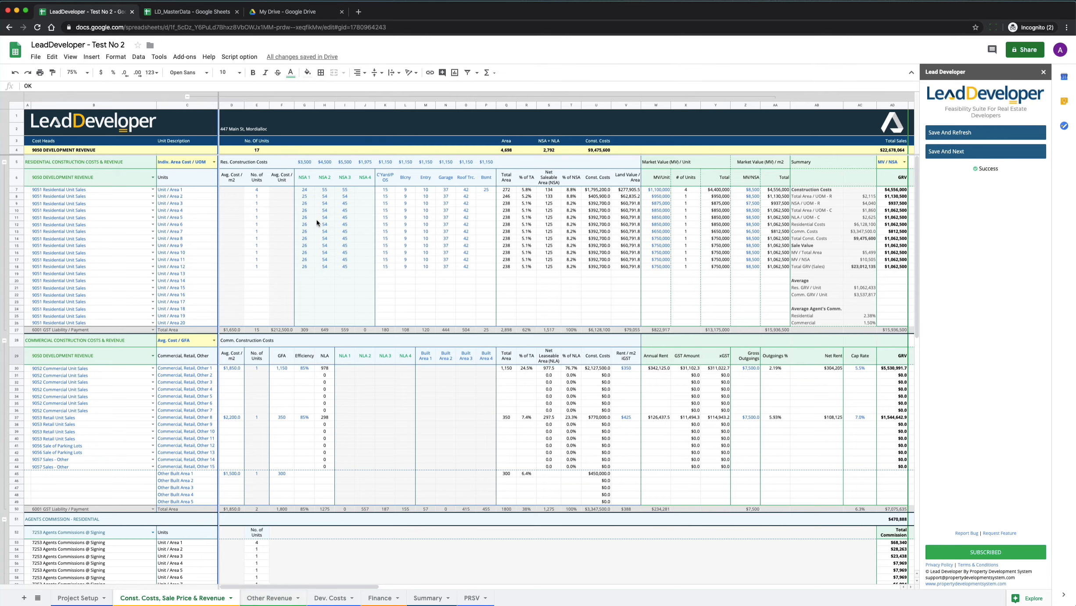
scroll(556, 208, "right", 10)
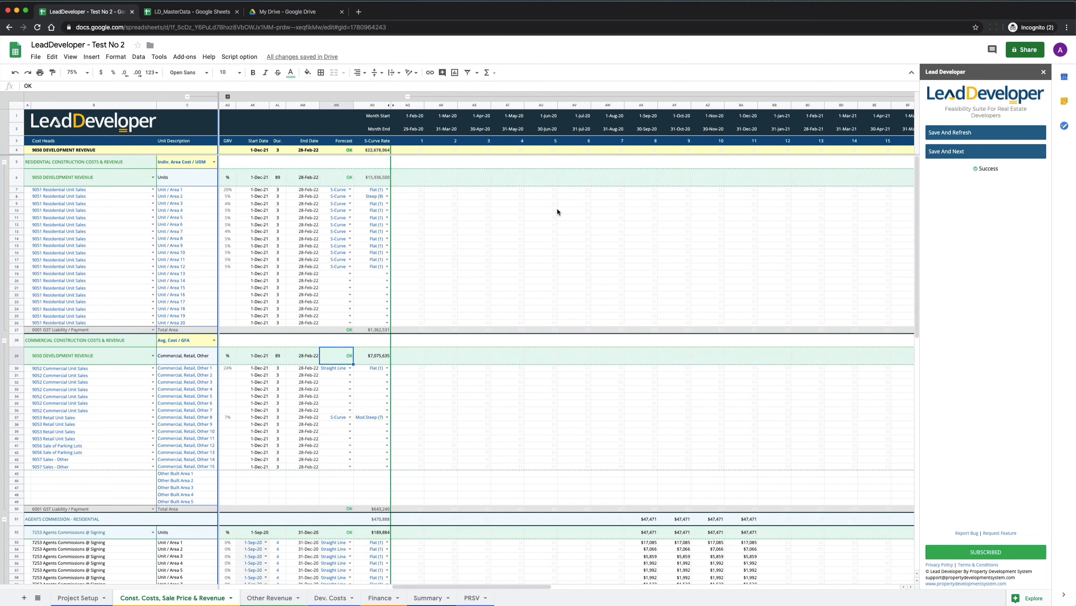
scroll(557, 212, "left", 10)
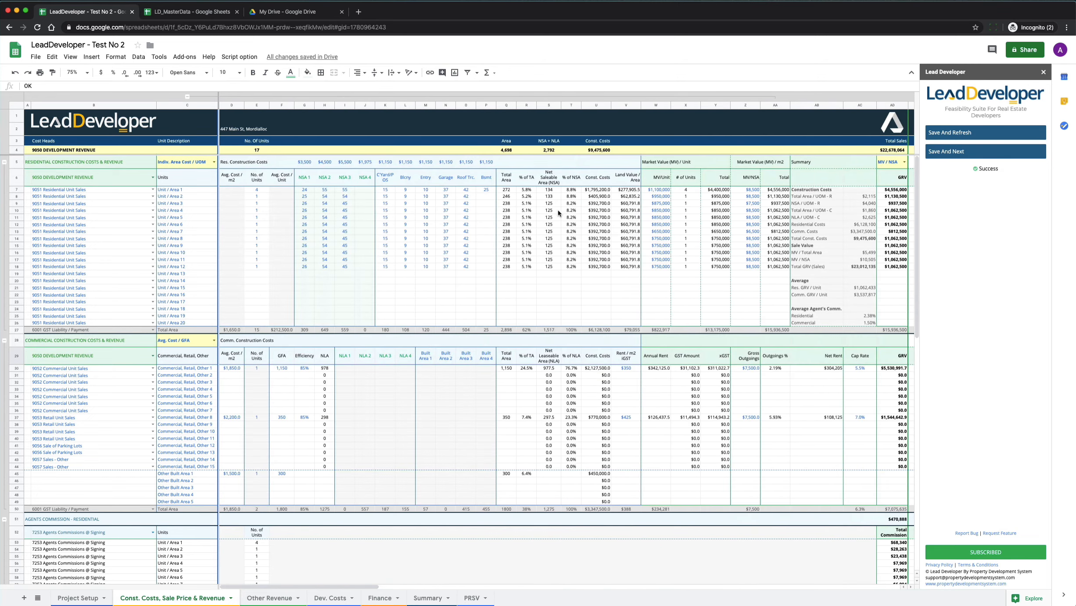
Step: Set the construction costs and revenue sheet's zoom to 125%
left_click(86, 73)
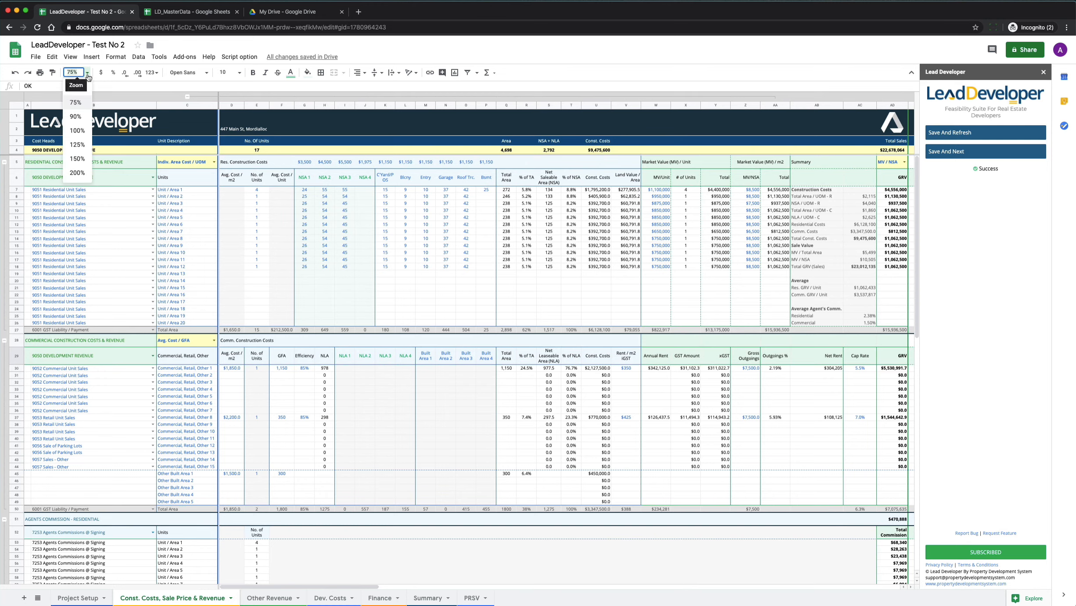
left_click(86, 145)
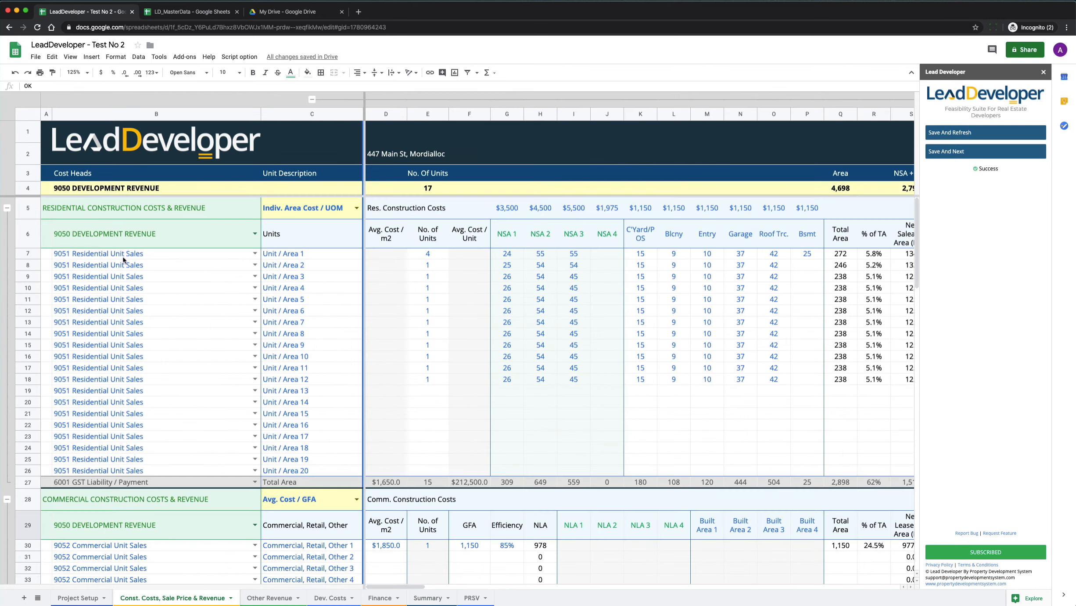
left_click(186, 296)
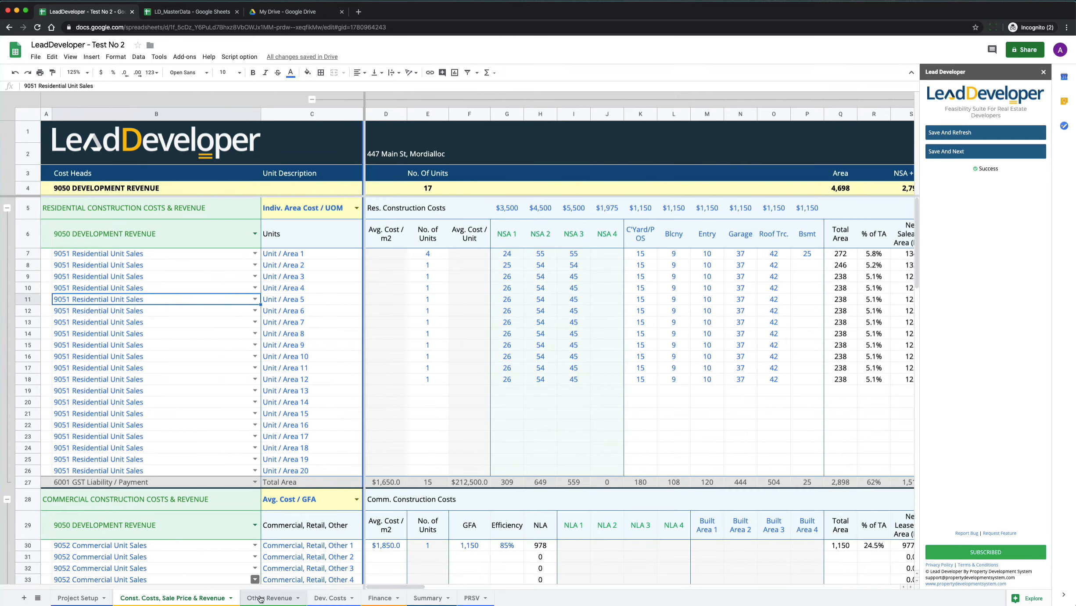